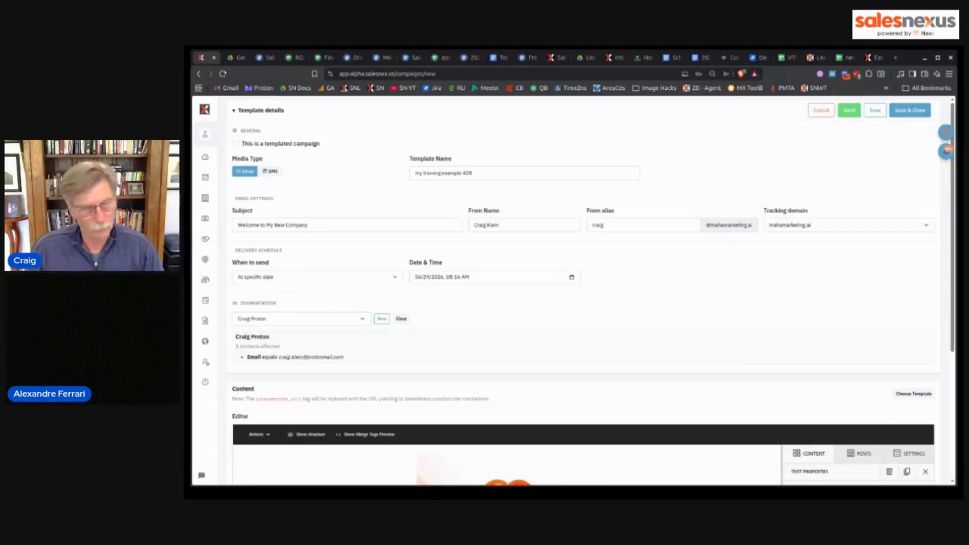
# Mark the email as a templated campaign, name it "Web Lead Response1" and save it.
pyautogui.click(236, 143)
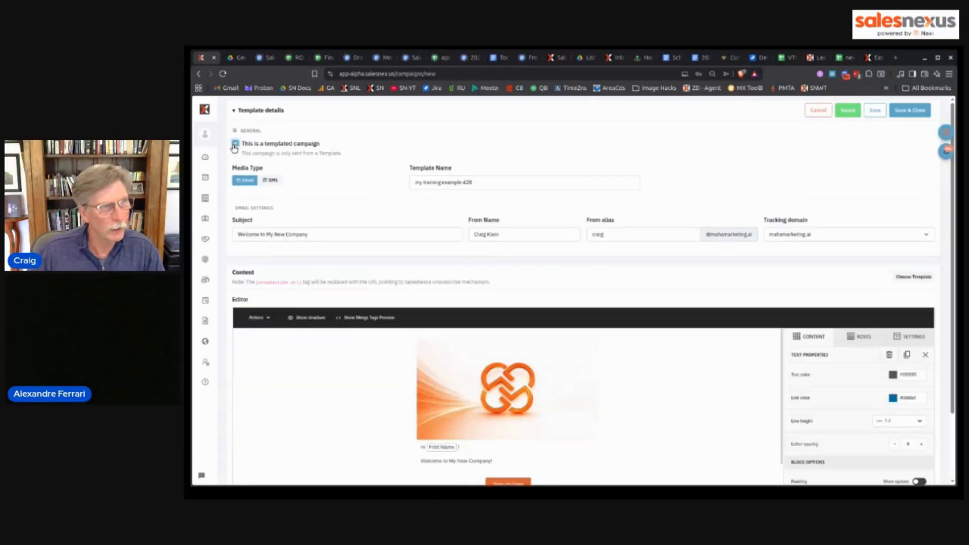
pyautogui.moveTo(510, 183); pyautogui.dragTo(421, 145)
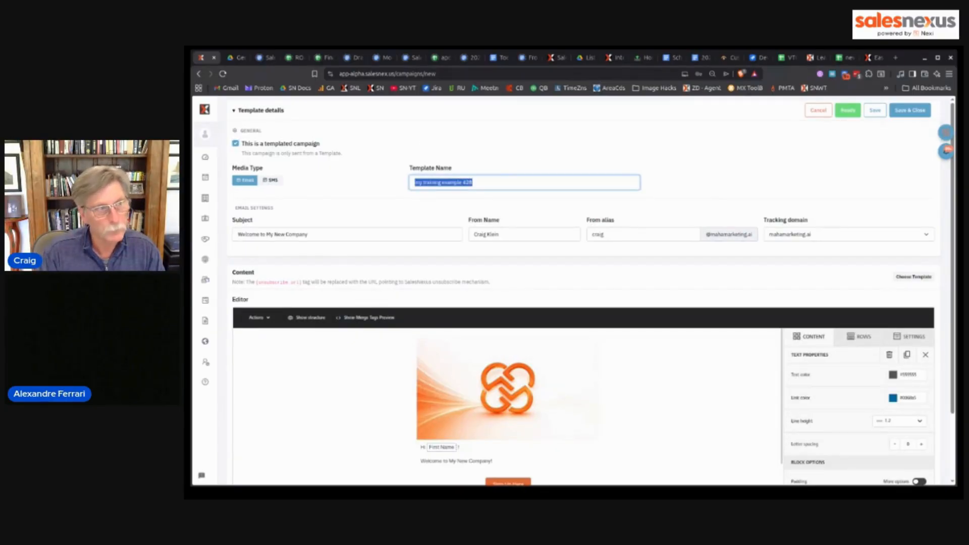
pyautogui.write('Web Lead Respo')
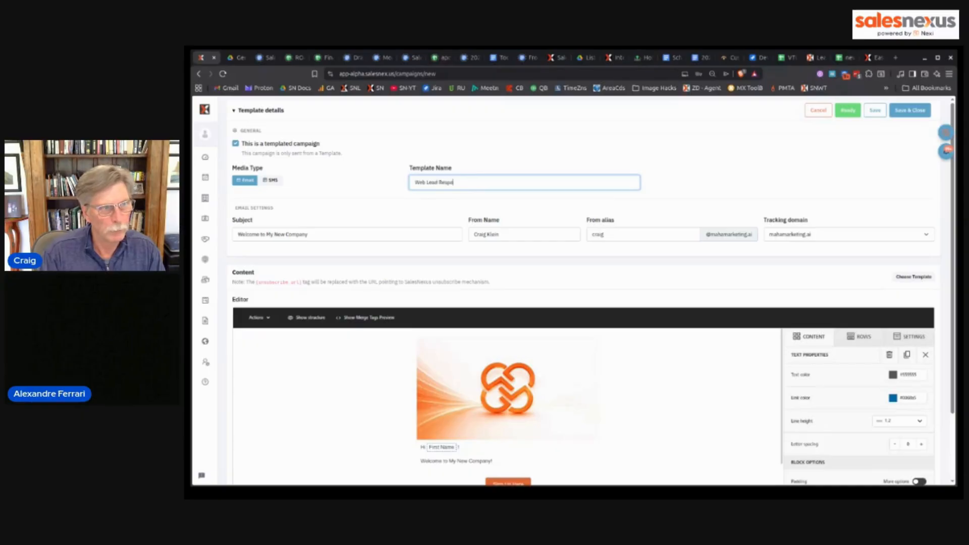
pyautogui.write('nse1')
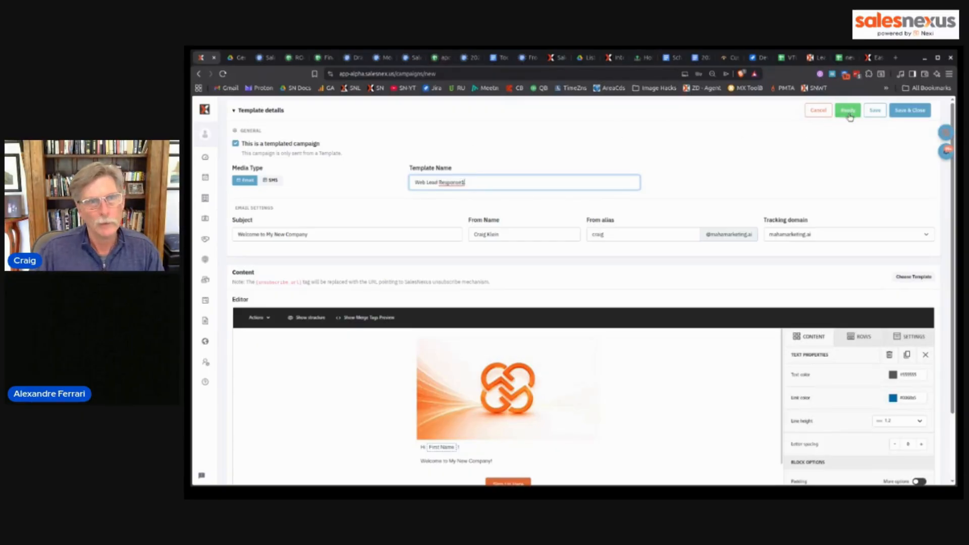
pyautogui.click(878, 112)
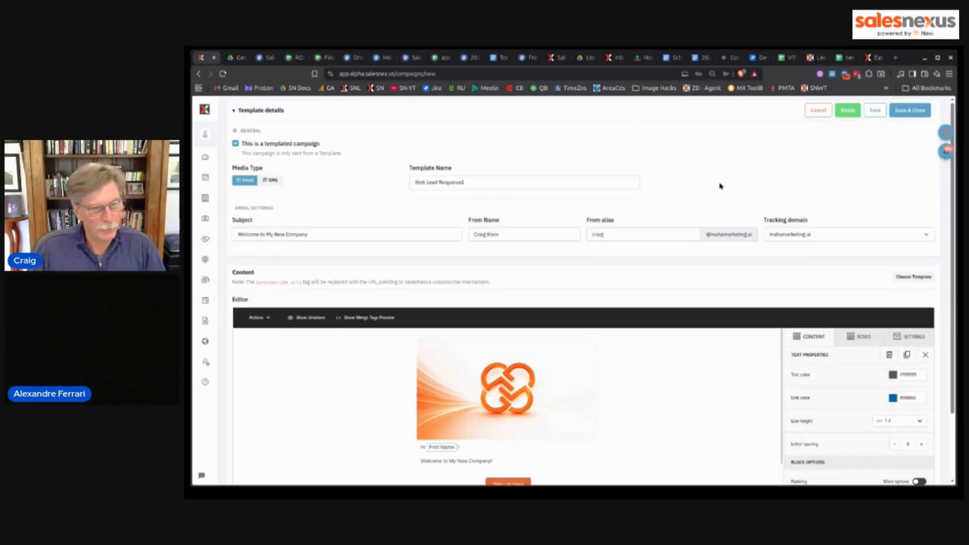
# Clone the Web Lead Response1 template from the templates list and open the copy for editing.
pyautogui.moveTo(212, 200)
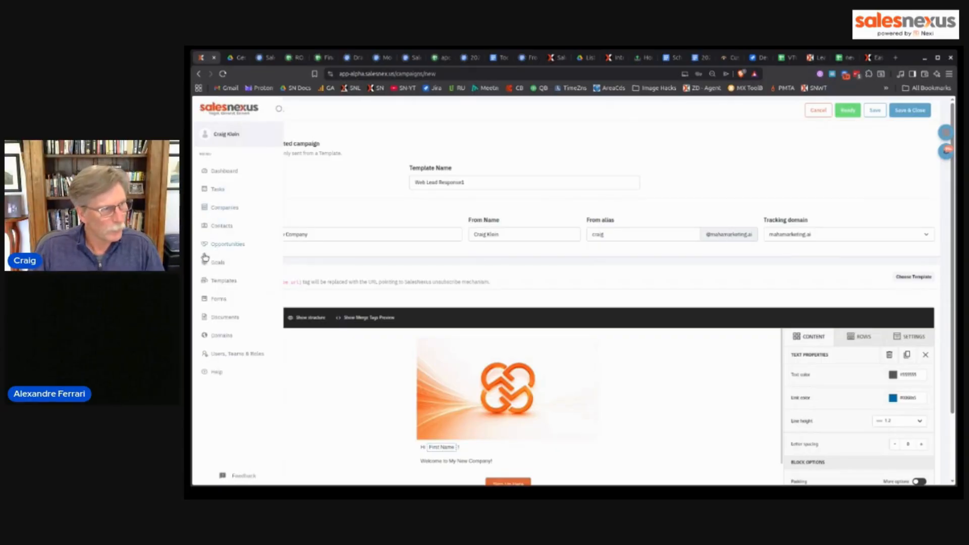
pyautogui.click(204, 284)
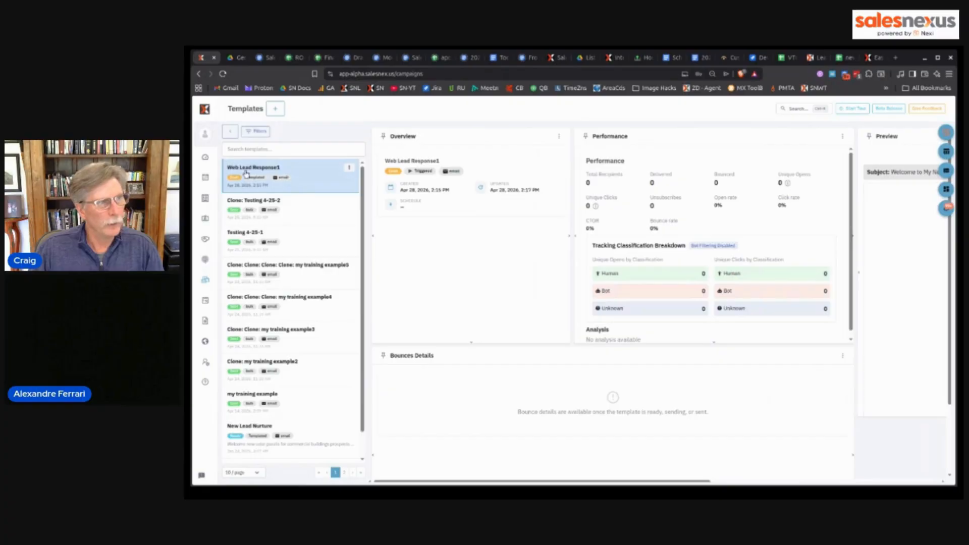
pyautogui.click(349, 168)
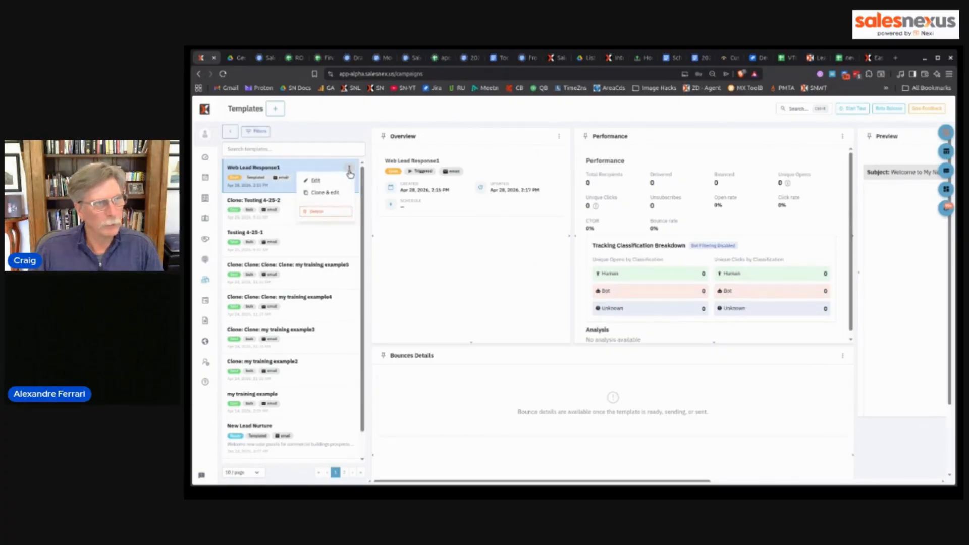
pyautogui.click(327, 194)
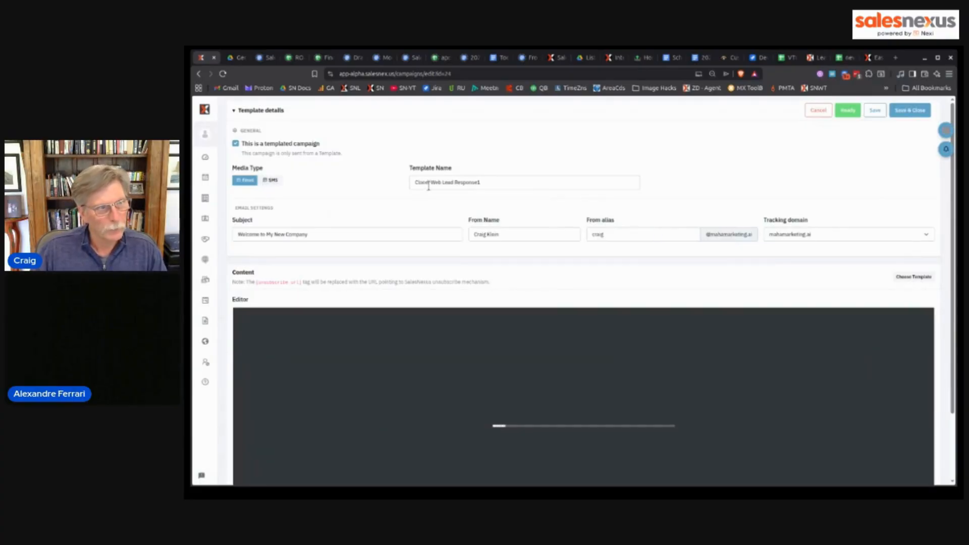
# Rename the cloned template to "Web Lead Response2".
pyautogui.moveTo(430, 184); pyautogui.dragTo(400, 180)
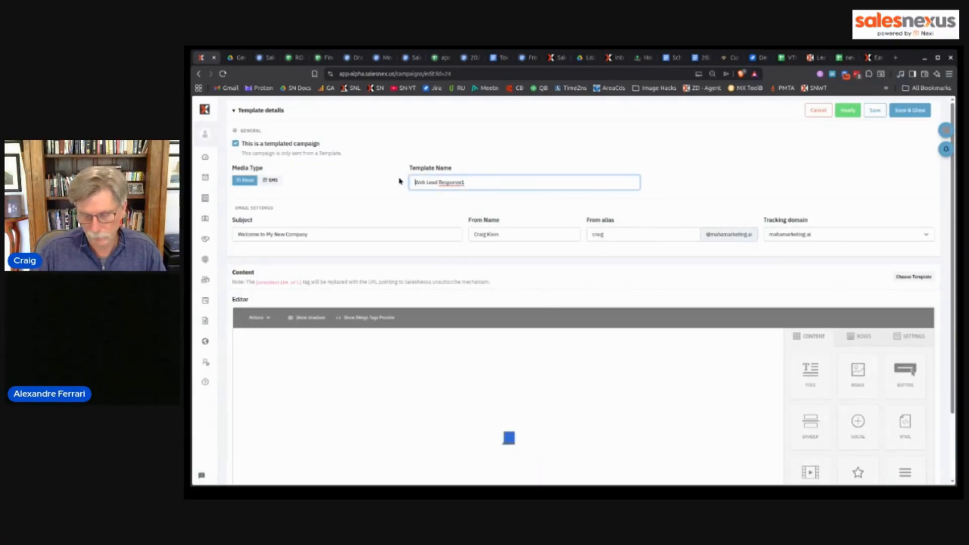
pyautogui.press('BackSpace')
pyautogui.press('End')
pyautogui.press('BackSpace')
pyautogui.write('2')
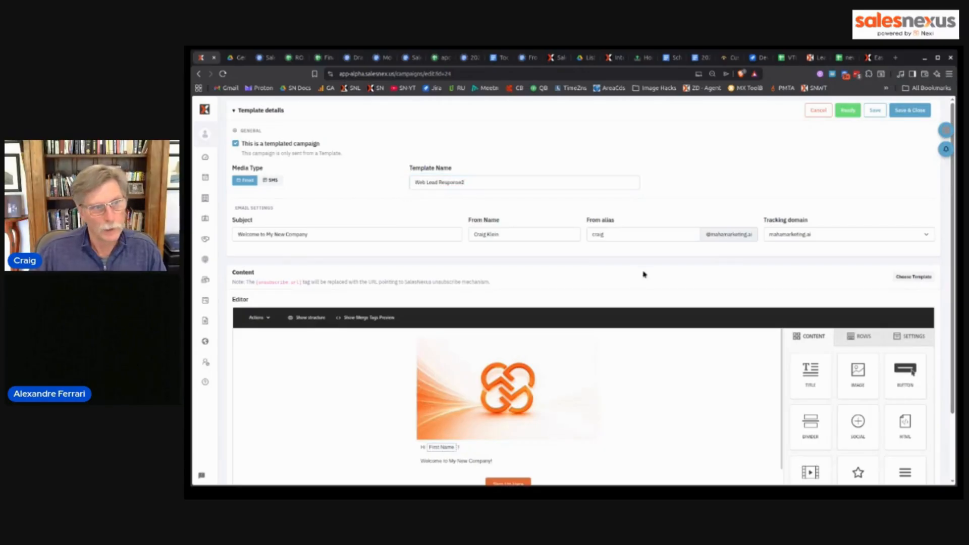
# Replace the welcome line in the email body with "This is my second email..." and save the template.
pyautogui.scroll(-2, 641, 293)
pyautogui.click(471, 378)
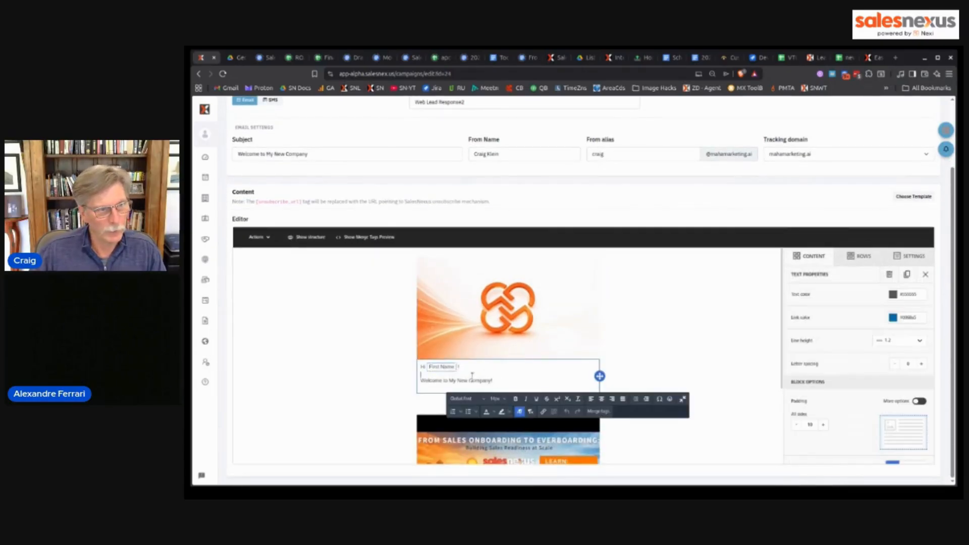
pyautogui.moveTo(501, 382); pyautogui.dragTo(401, 374)
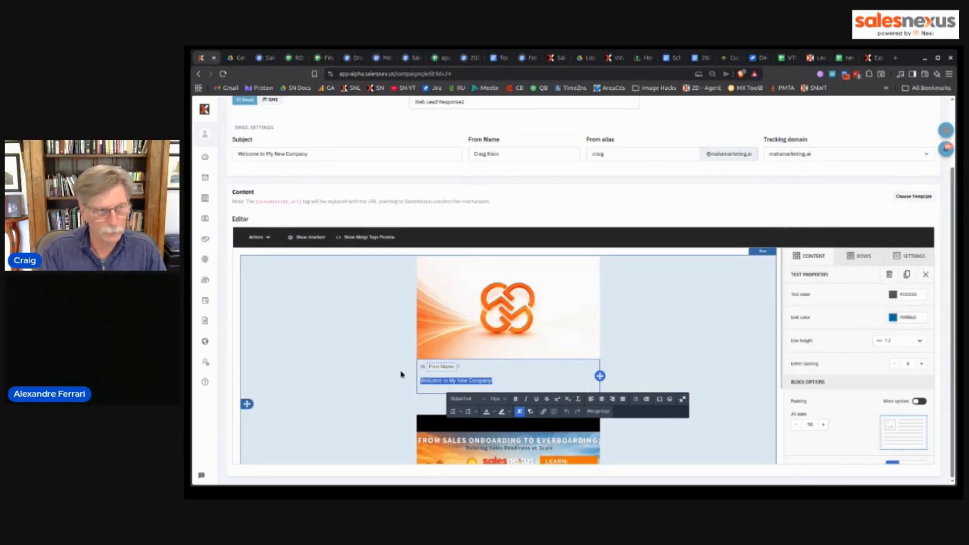
pyautogui.write('This is')
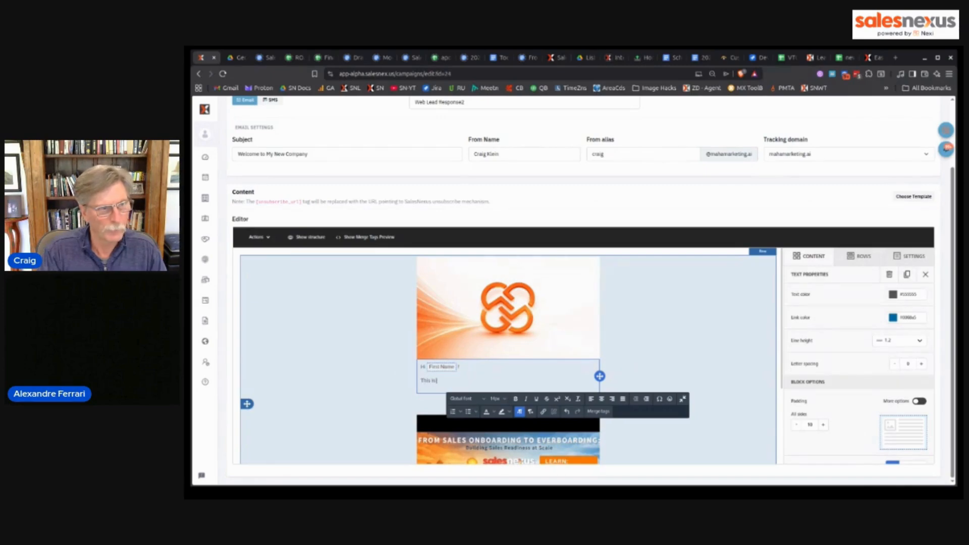
pyautogui.write(' my websit')
pyautogui.write('se')
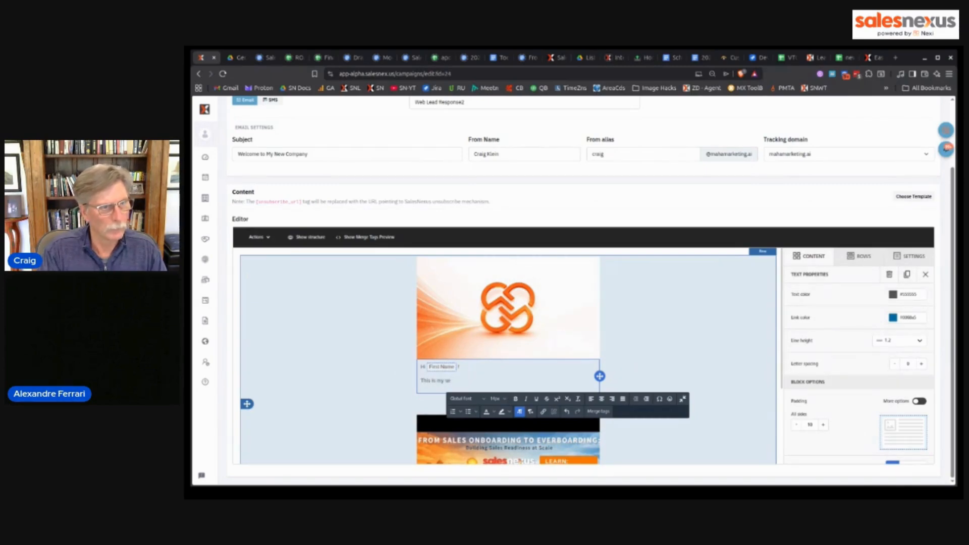
pyautogui.write('cond email...')
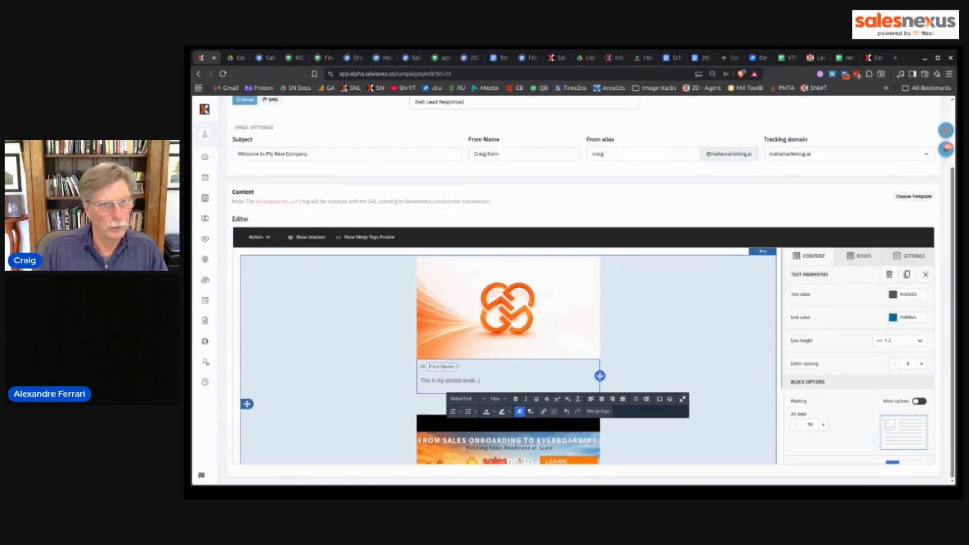
pyautogui.scroll(2, 757, 263)
pyautogui.click(877, 113)
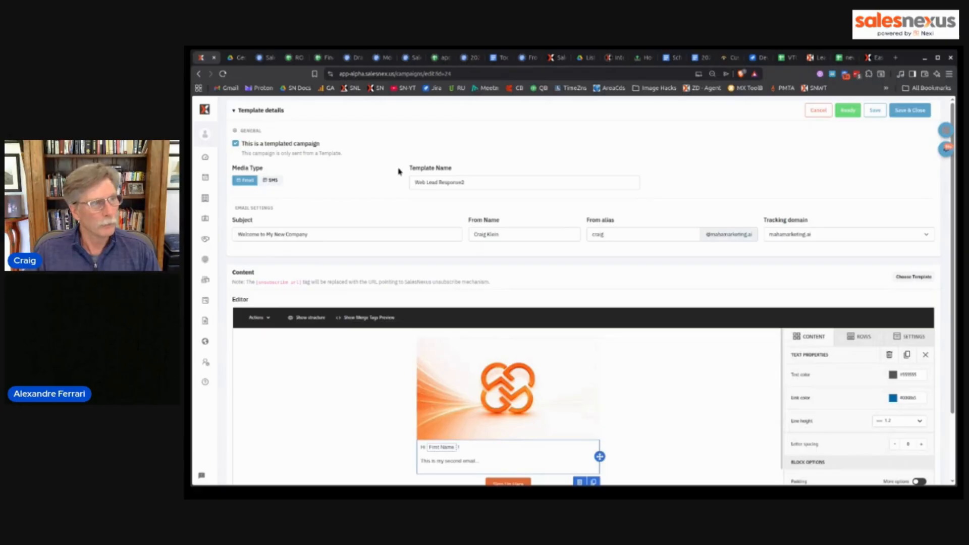
# Return to the templates list and start creating a new form in the Forms section.
pyautogui.moveTo(196, 167)
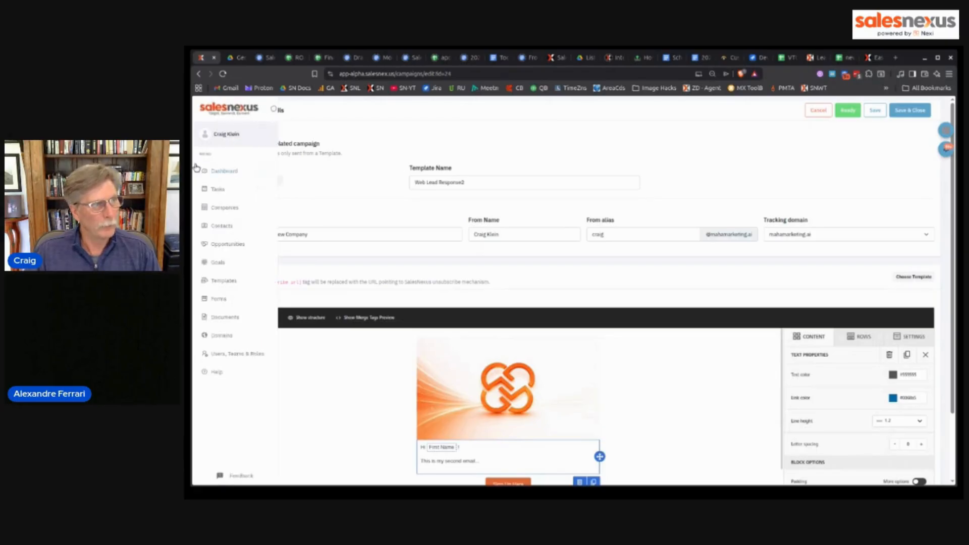
pyautogui.click(217, 282)
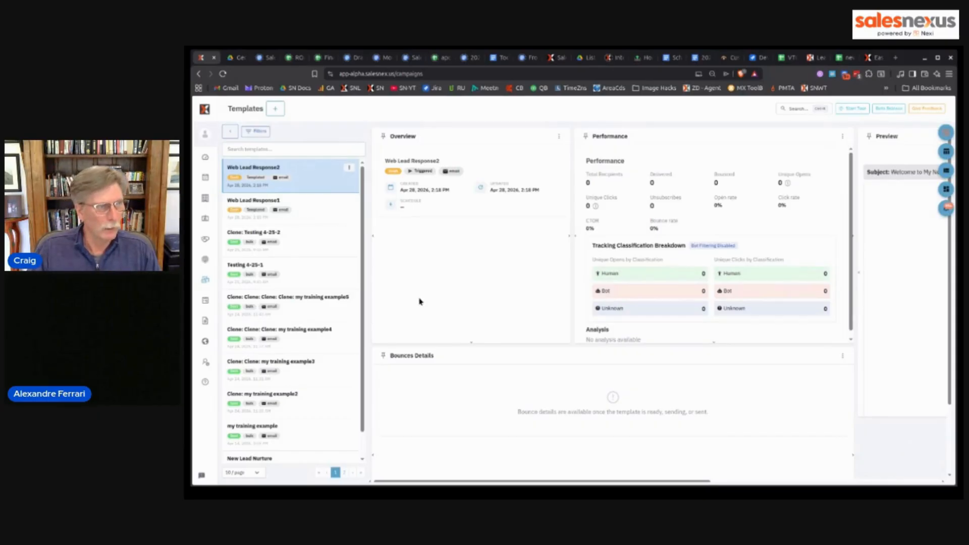
pyautogui.moveTo(199, 301)
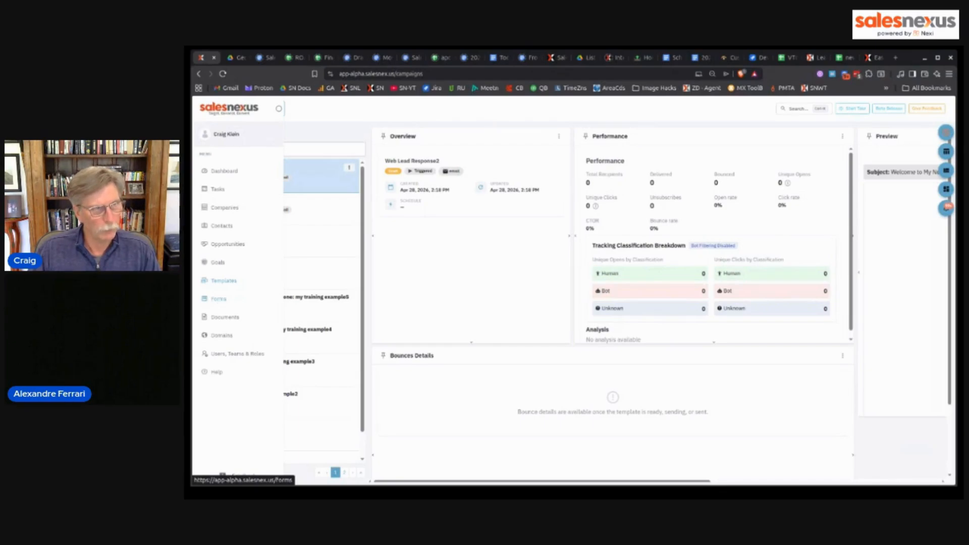
pyautogui.click(219, 299)
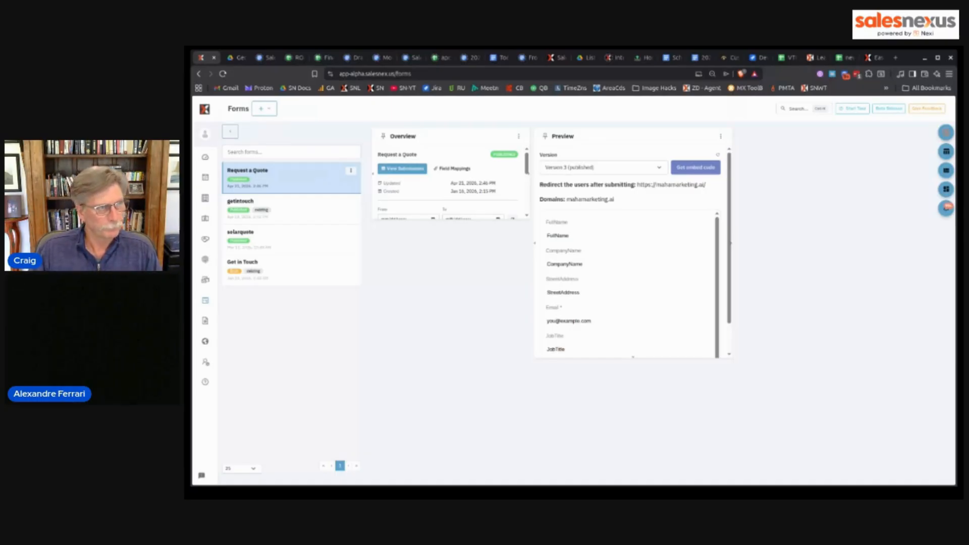
pyautogui.click(269, 113)
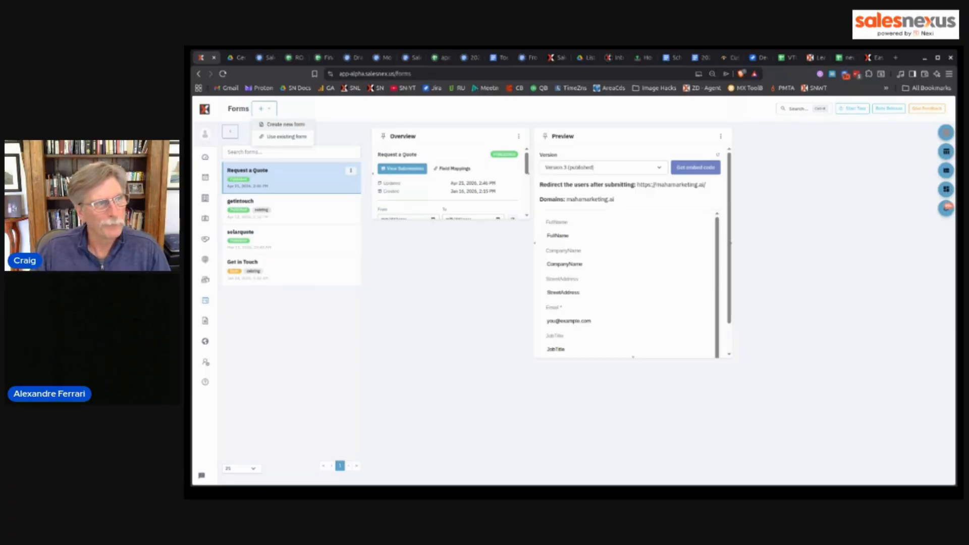
pyautogui.click(284, 126)
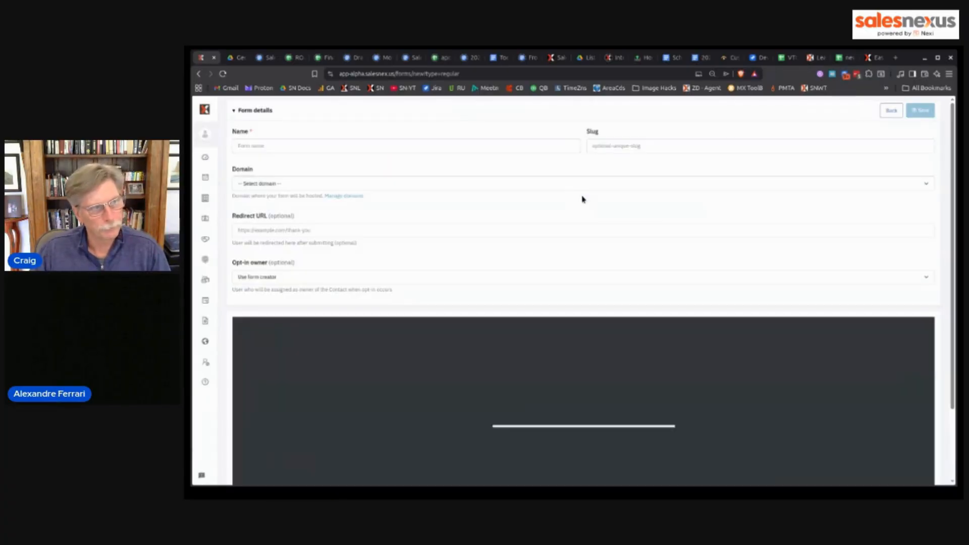
# Name the form "My Web Form" and set its domain to mahamarketing.ai.
pyautogui.click(358, 147)
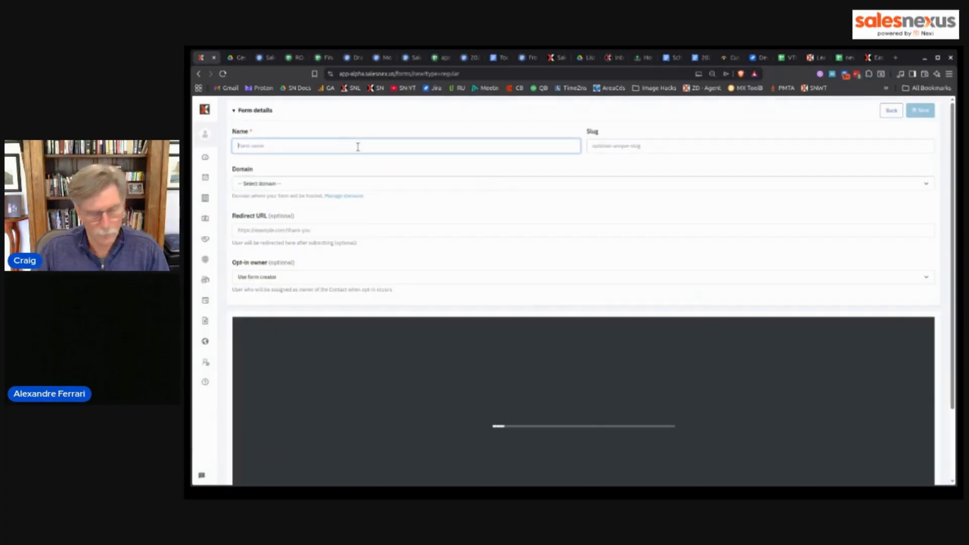
pyautogui.write('My ')
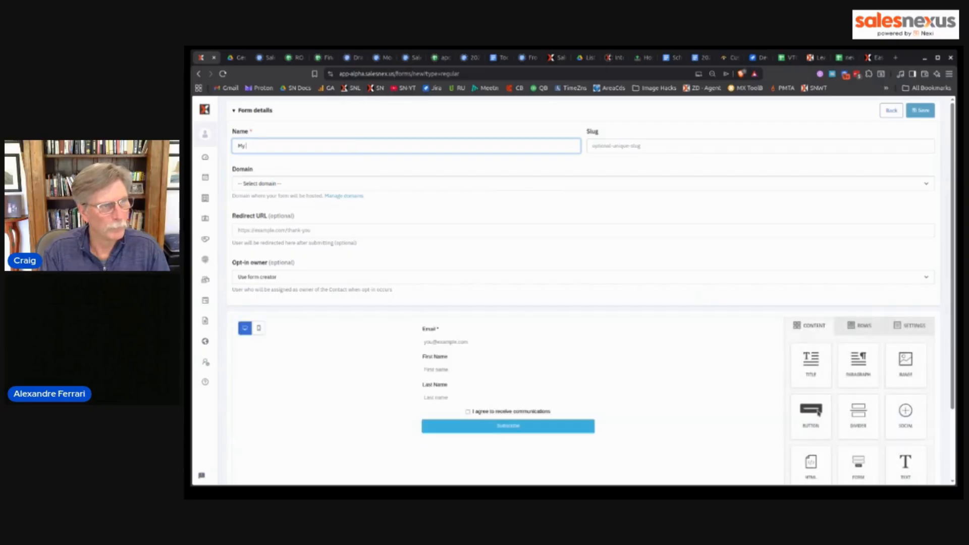
pyautogui.write('Web Form')
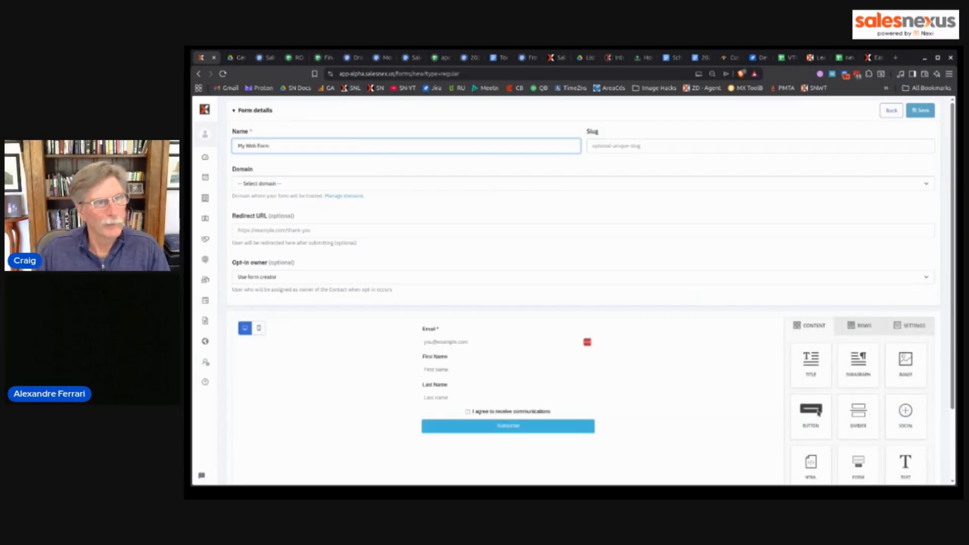
pyautogui.click(321, 187)
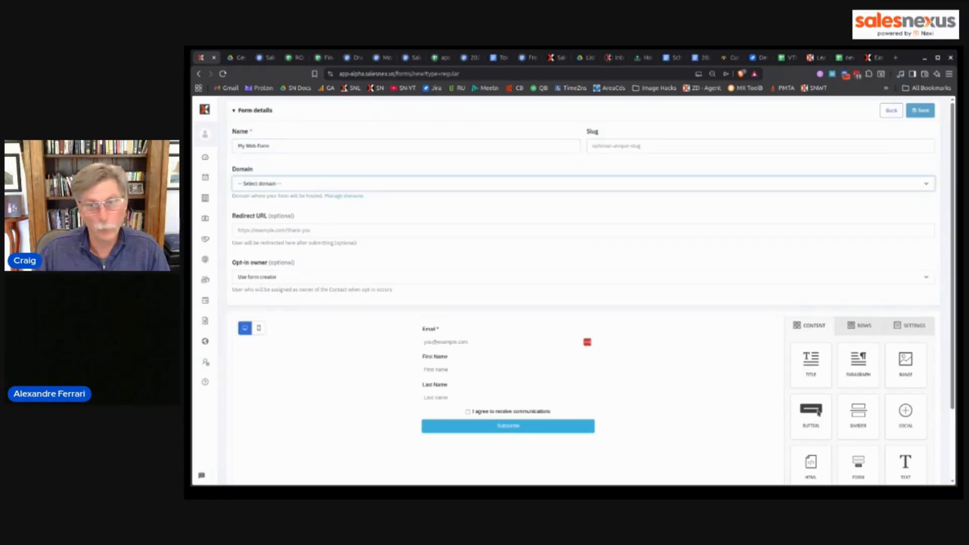
pyautogui.click(303, 205)
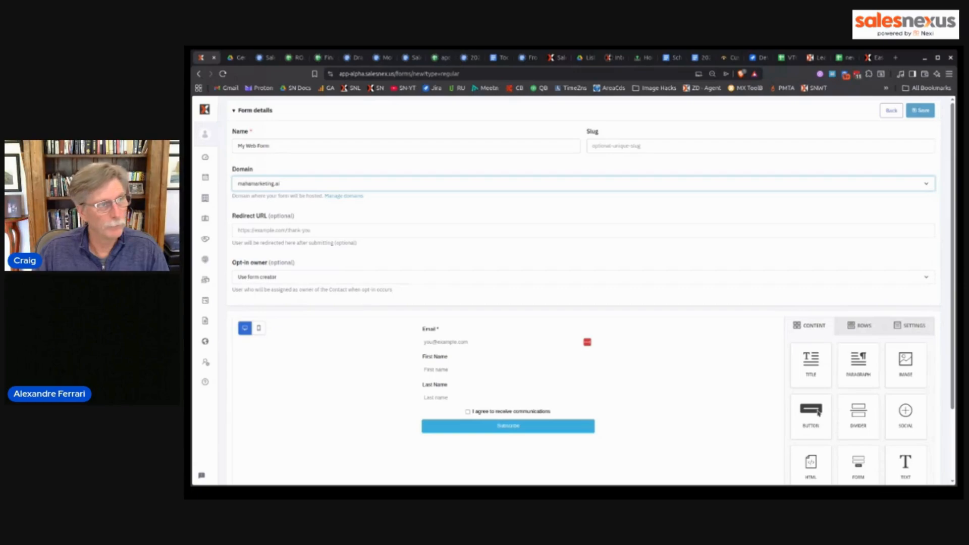
# Leave the redirect URL blank and assign the mahamarketing.ai user's e-mail as the form's opt-in owner.
pyautogui.click(291, 230)
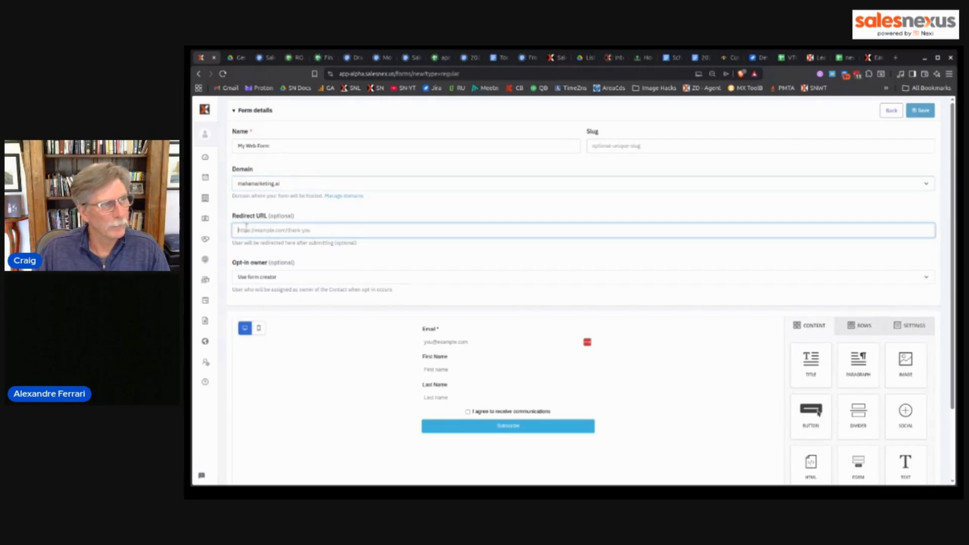
pyautogui.click(281, 278)
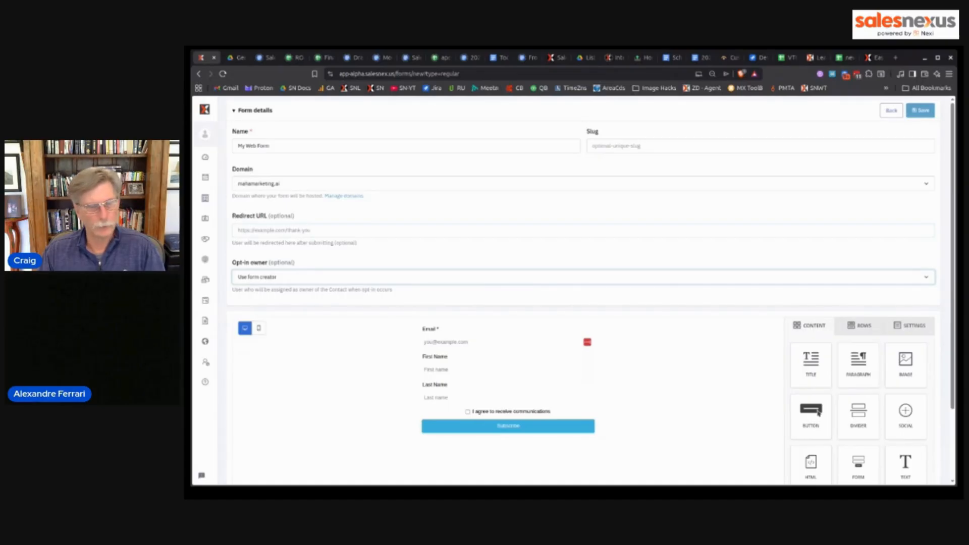
pyautogui.click(377, 259)
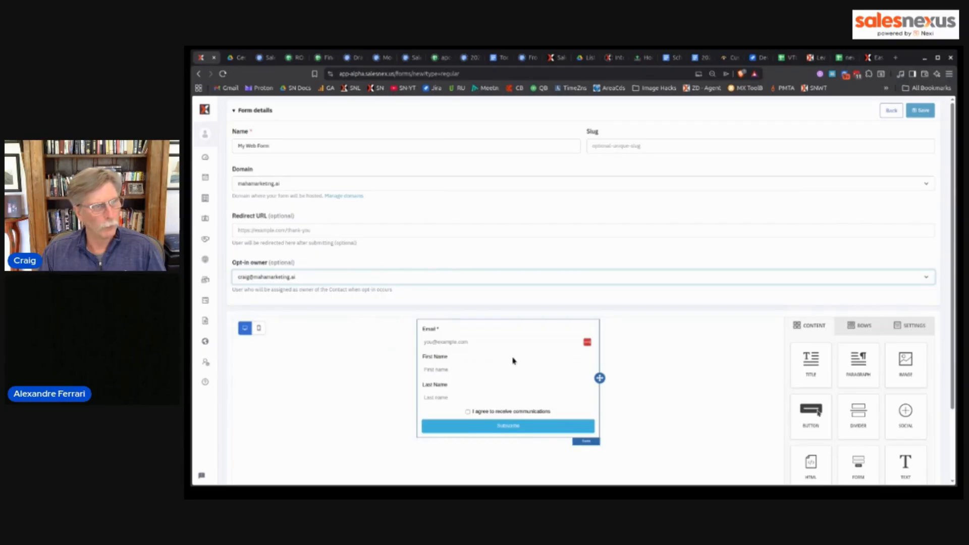
# In the form block's properties, move the Email field below Last Name.
pyautogui.scroll(-2, 737, 314)
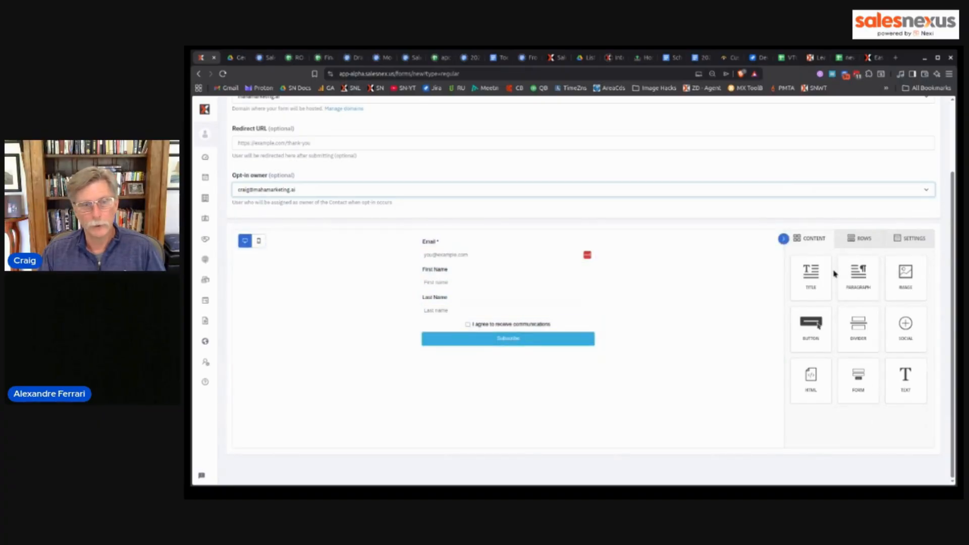
pyautogui.click(861, 381)
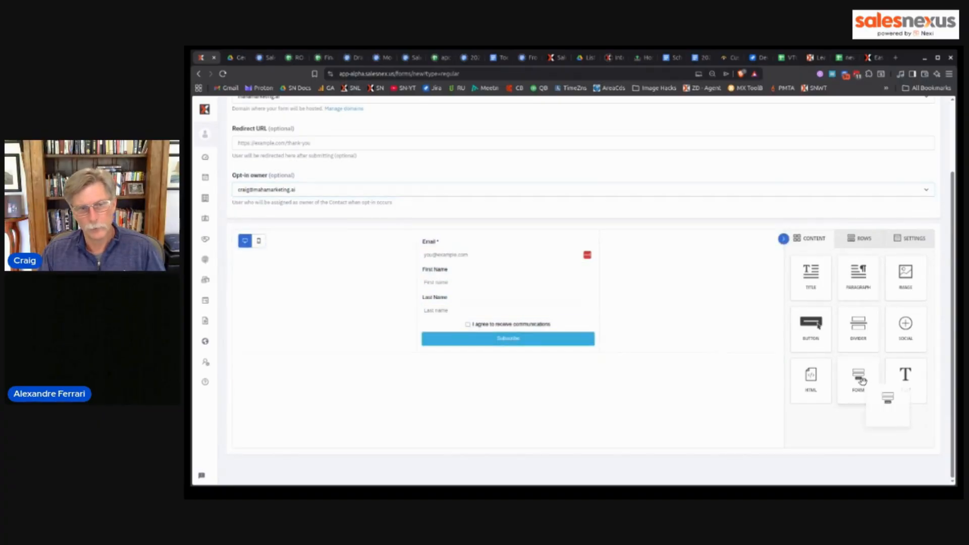
pyautogui.click(862, 381)
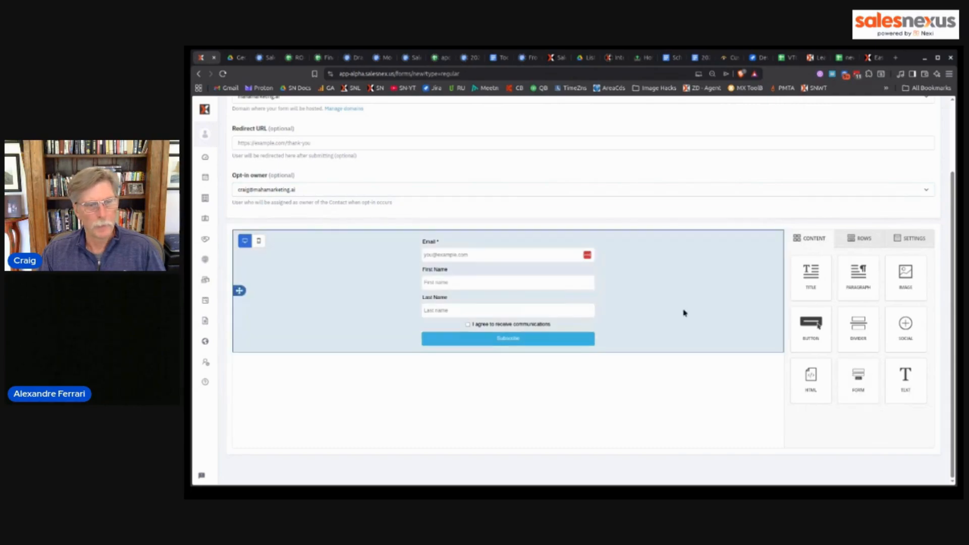
pyautogui.click(544, 274)
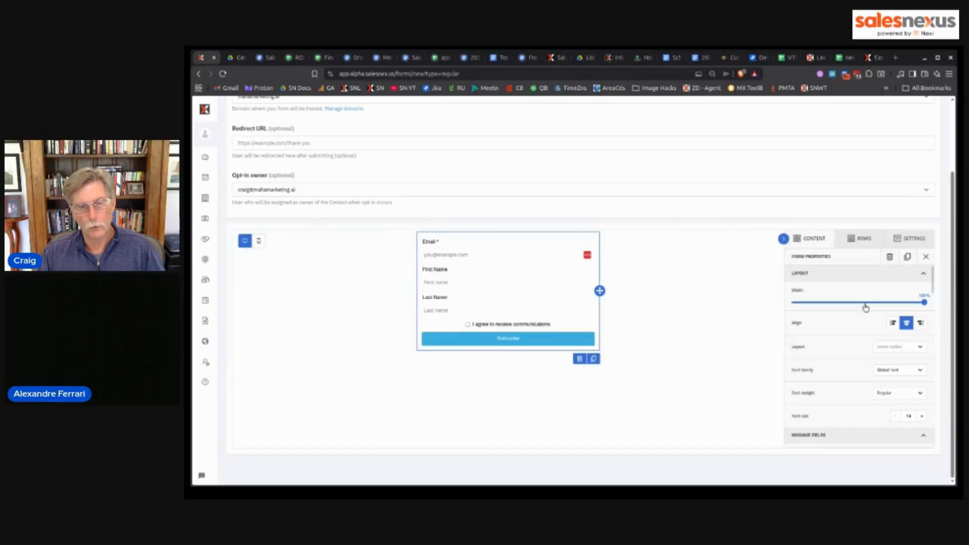
pyautogui.scroll(-1, 864, 313)
pyautogui.scroll(-2, 863, 312)
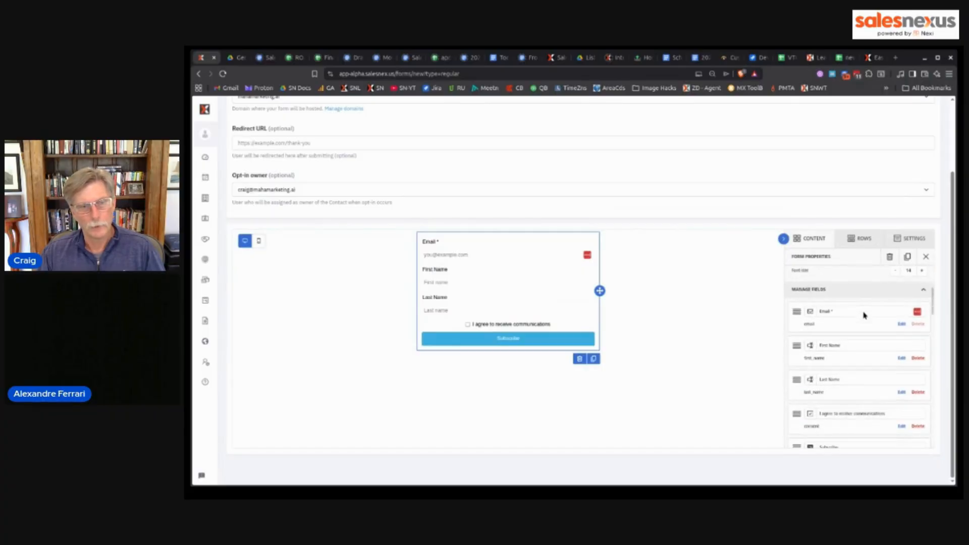
pyautogui.scroll(-2, 828, 313)
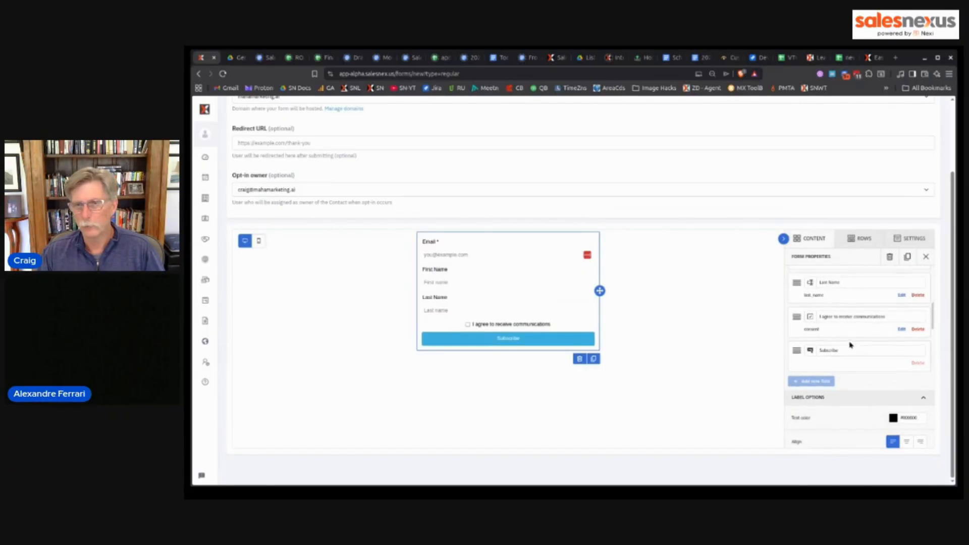
pyautogui.scroll(2, 849, 343)
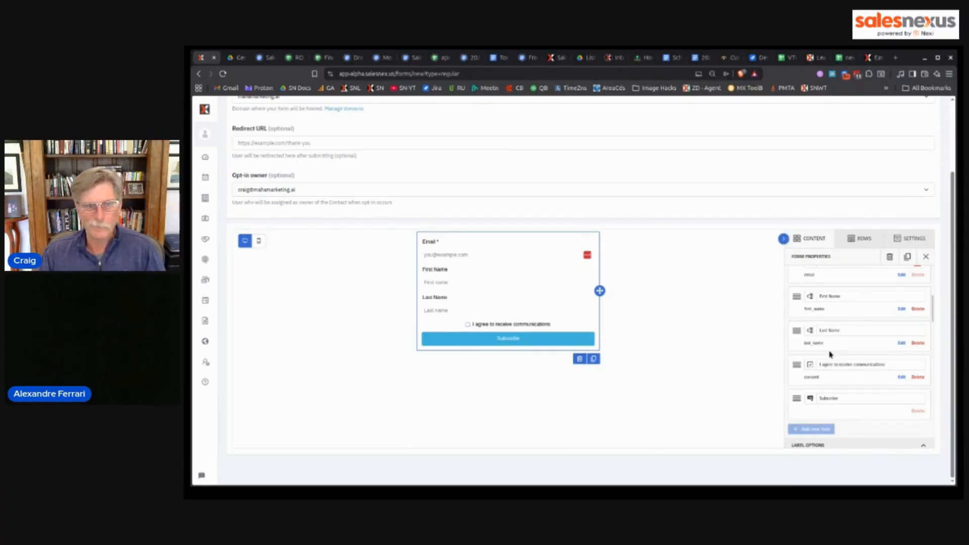
pyautogui.scroll(3, 820, 360)
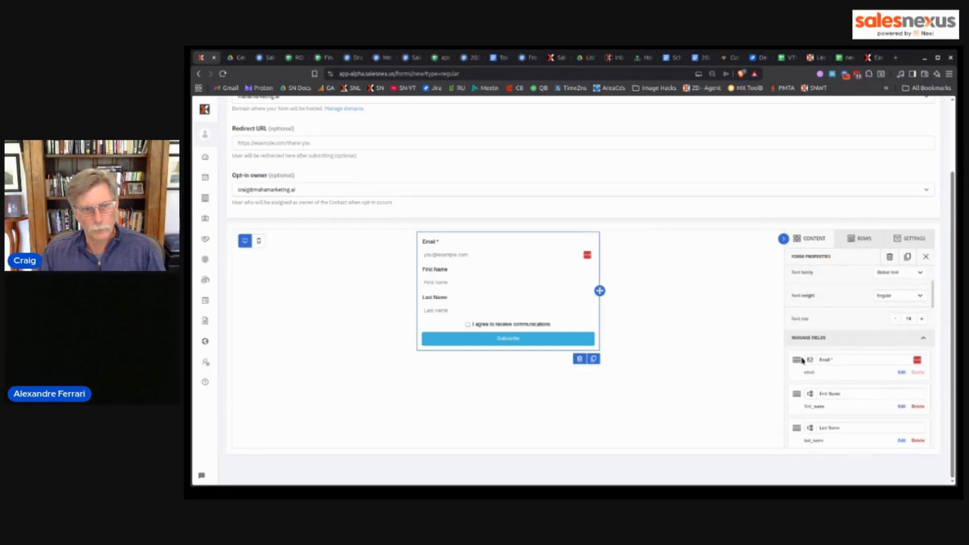
pyautogui.moveTo(802, 360); pyautogui.dragTo(798, 430)
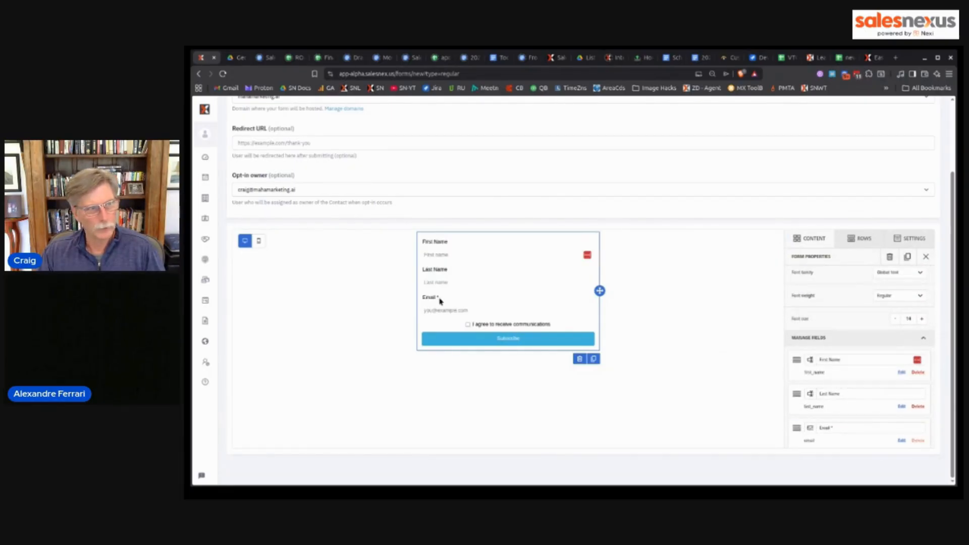
# Examine the form block's managed fields and its label, border and button styling options.
pyautogui.scroll(-2, 833, 391)
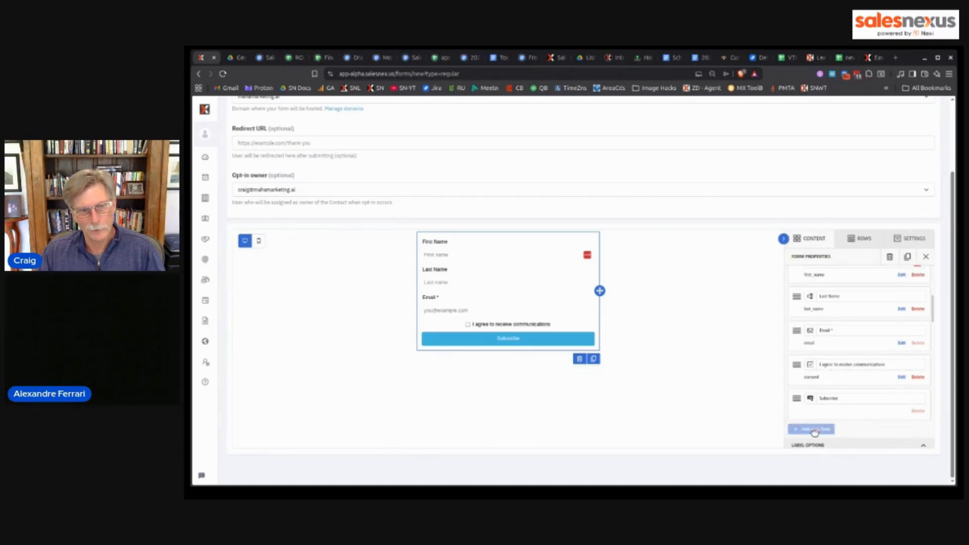
pyautogui.click(557, 310)
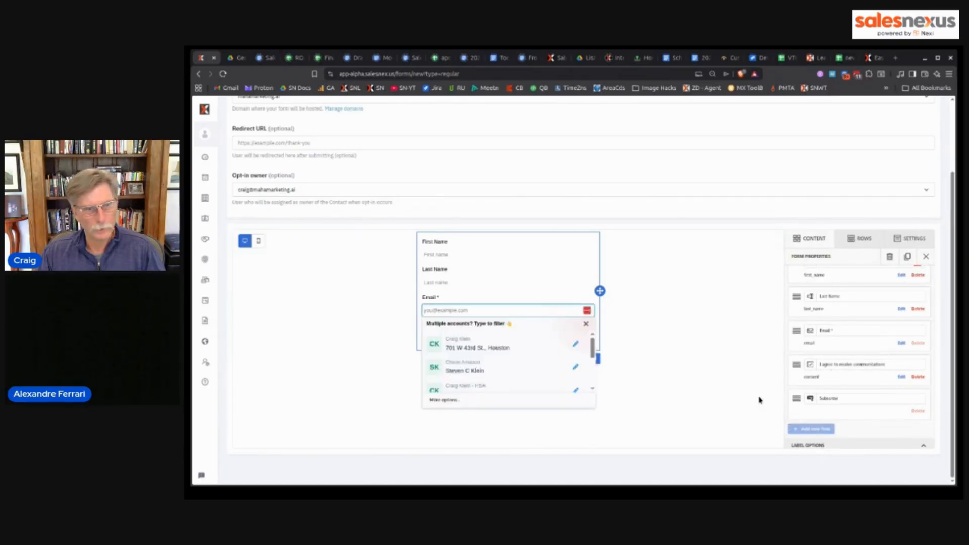
pyautogui.click(810, 429)
pyautogui.scroll(1, 850, 292)
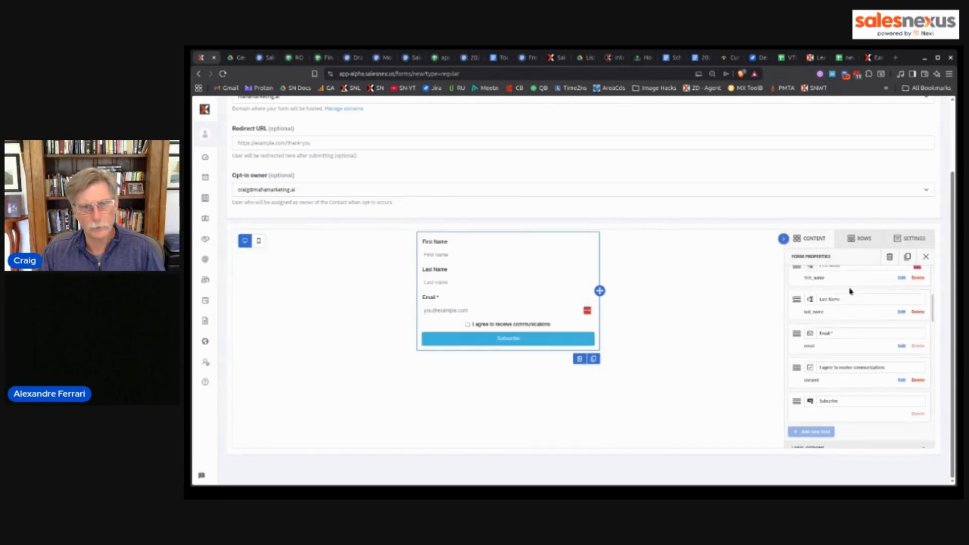
pyautogui.scroll(-3, 850, 290)
pyautogui.scroll(2, 827, 343)
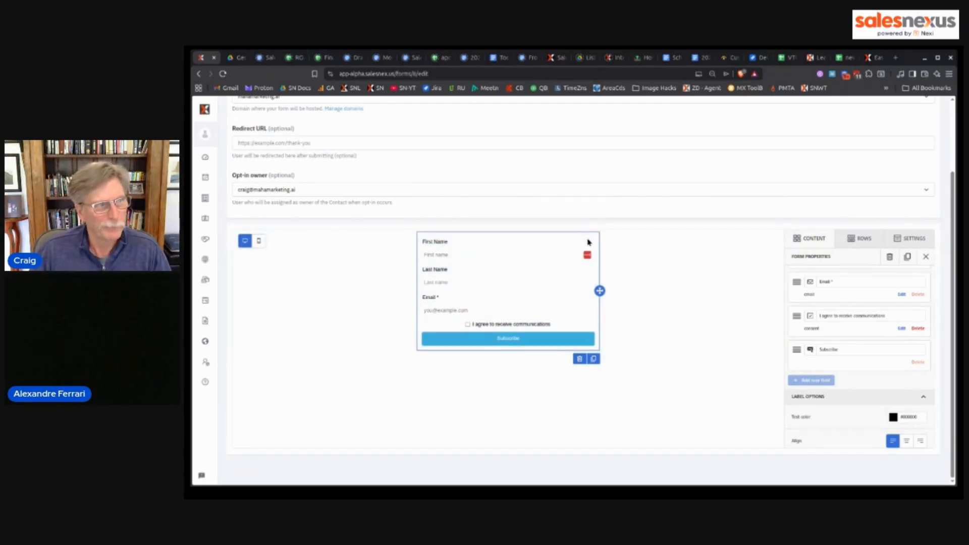
pyautogui.scroll(2, 759, 383)
pyautogui.scroll(-2, 757, 382)
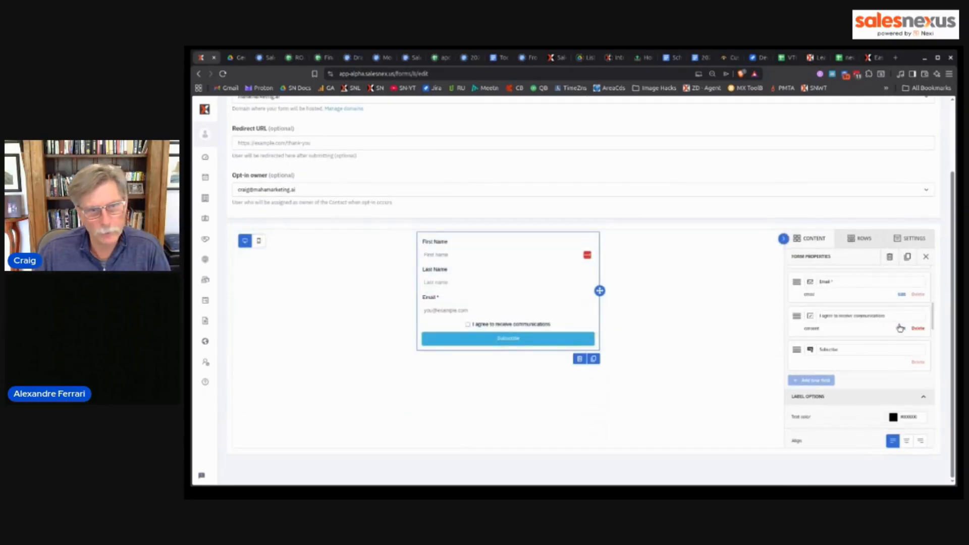
pyautogui.scroll(-5, 900, 328)
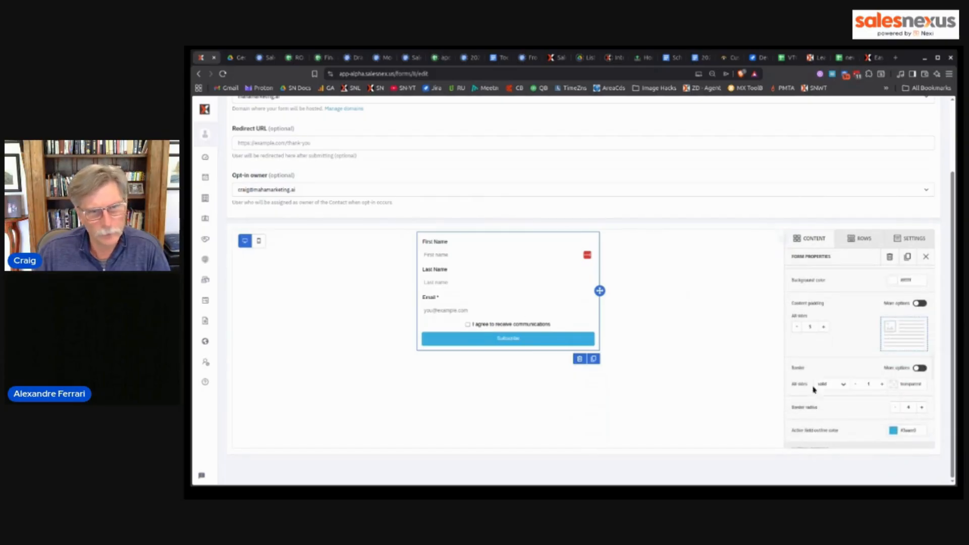
pyautogui.click(496, 286)
pyautogui.click(502, 268)
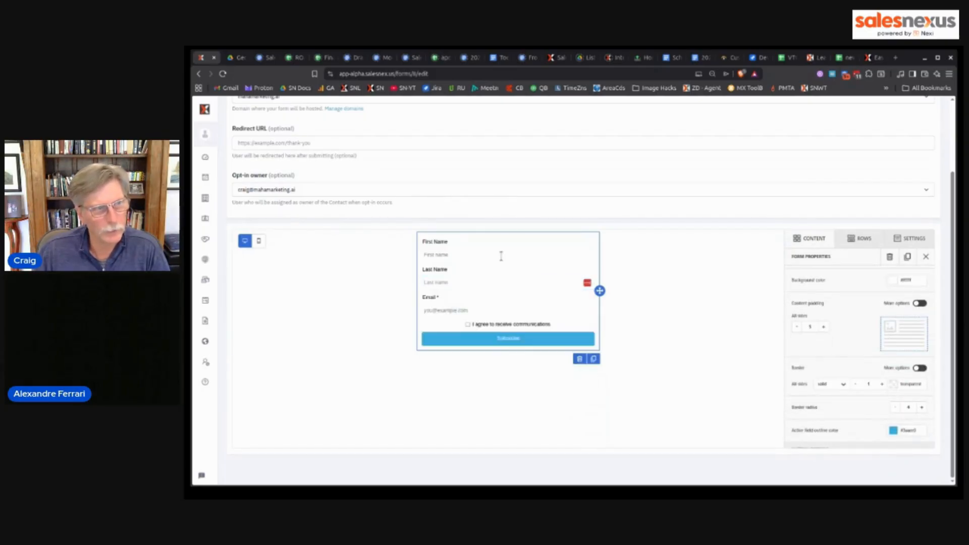
pyautogui.click(501, 255)
pyautogui.scroll(-1, 872, 384)
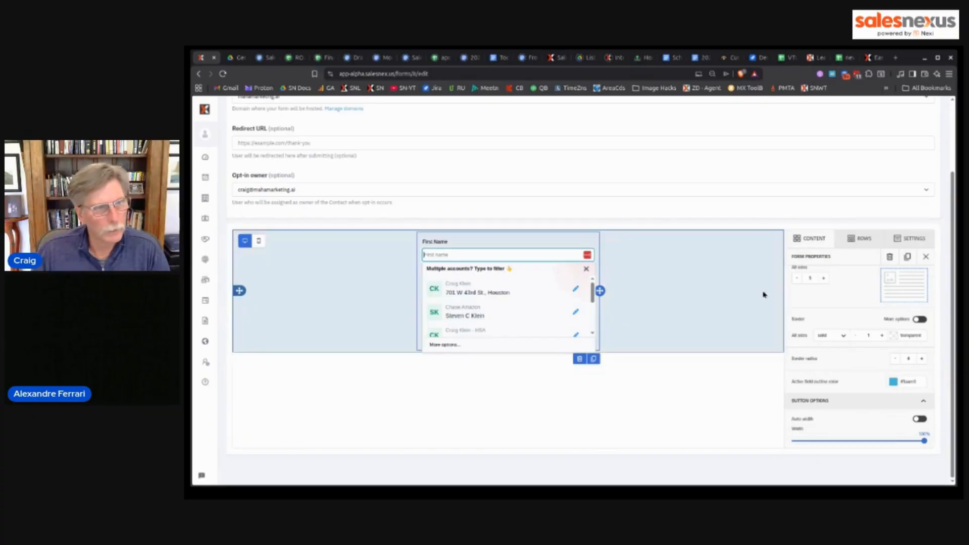
# Save the form and publish Version 1 of My Web Form.
pyautogui.scroll(2, 764, 294)
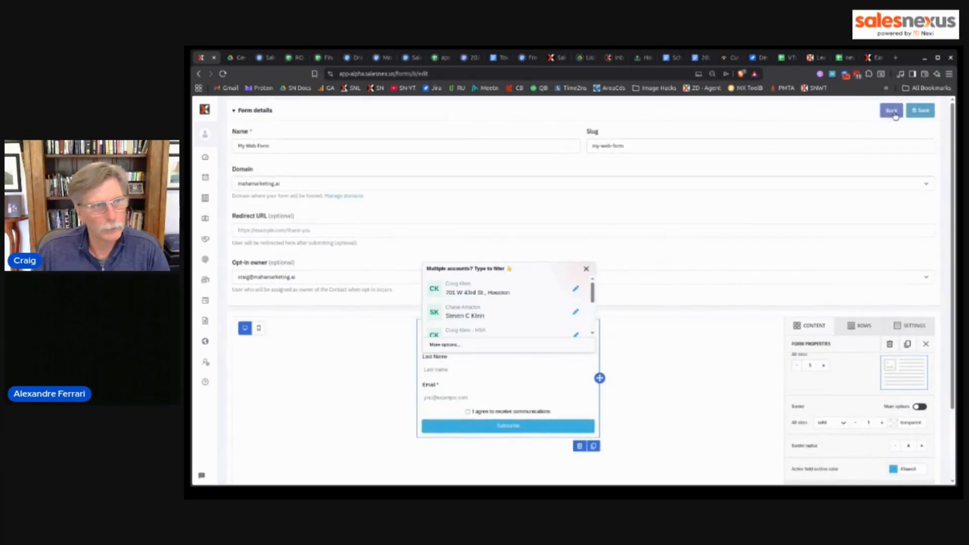
pyautogui.click(922, 110)
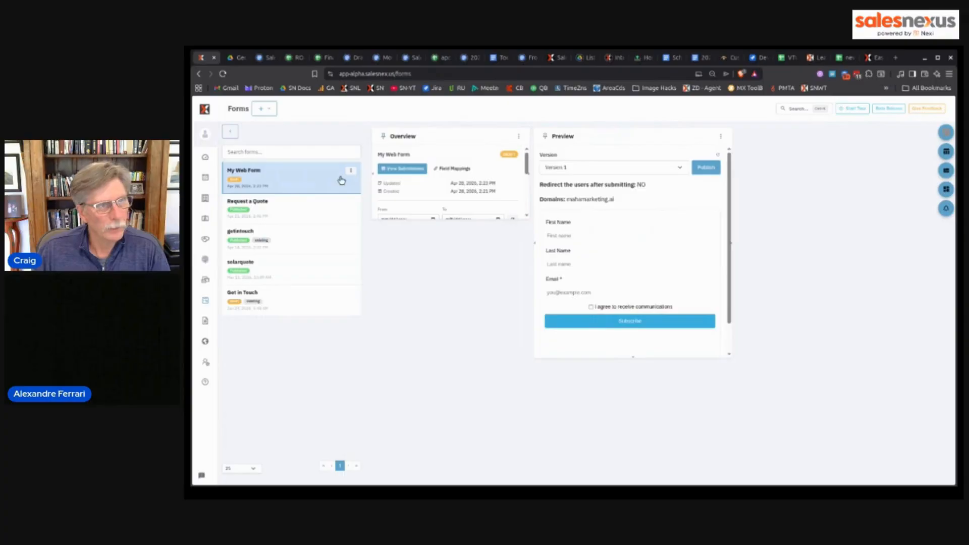
pyautogui.click(701, 168)
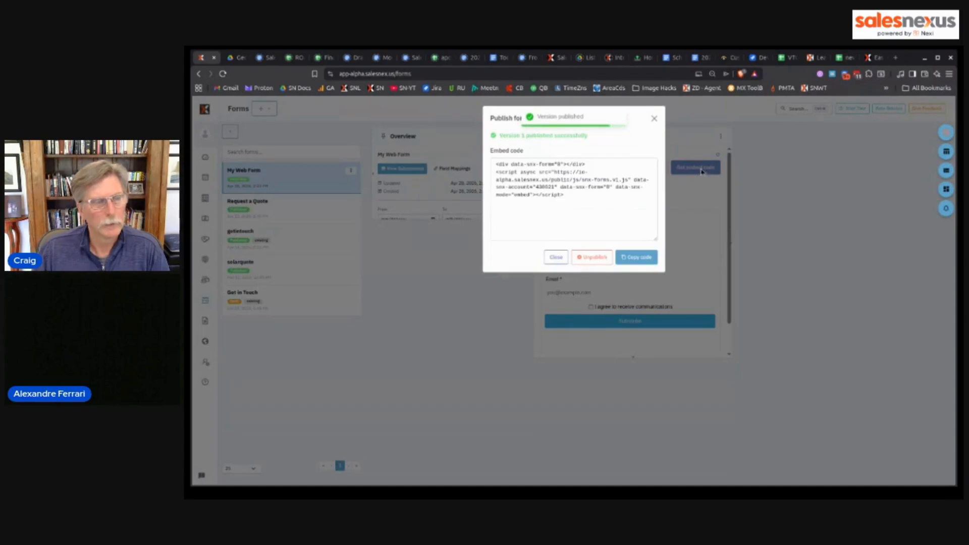
# Copy the published form's embed code and close the publishing dialog.
pyautogui.moveTo(562, 195); pyautogui.dragTo(491, 164)
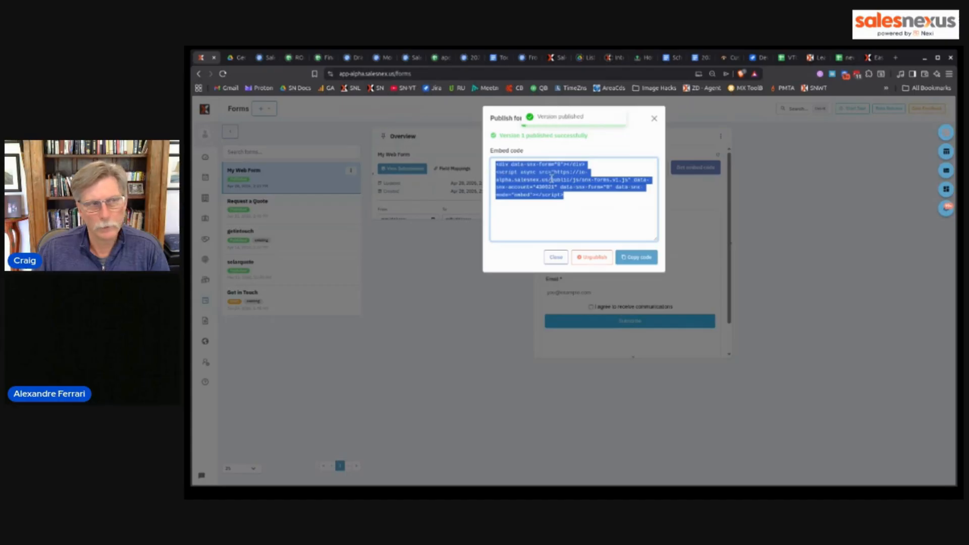
pyautogui.click(581, 198)
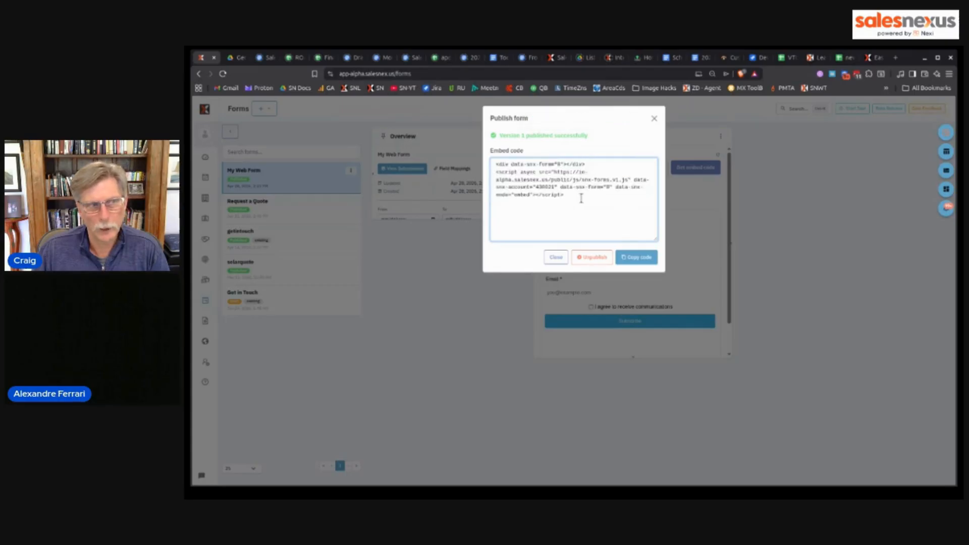
pyautogui.click(641, 257)
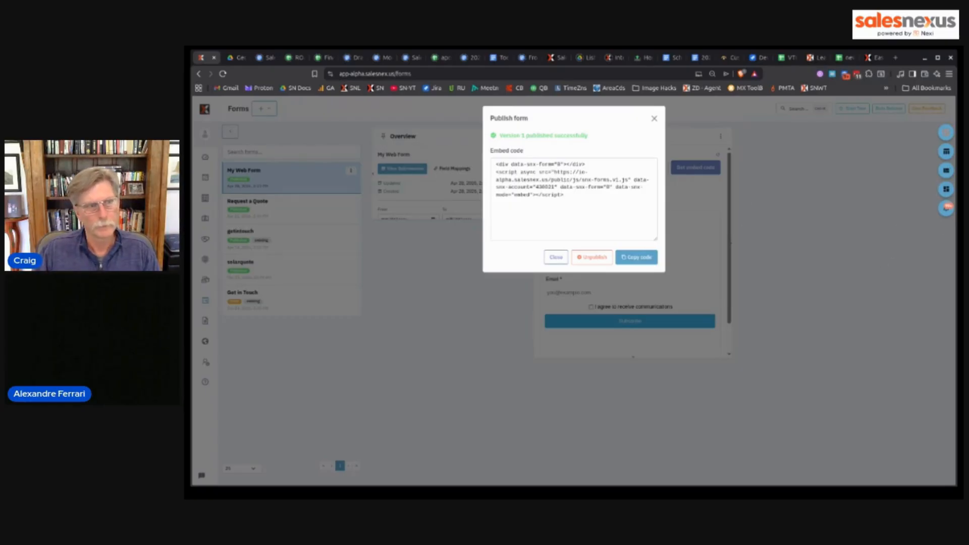
pyautogui.click(655, 120)
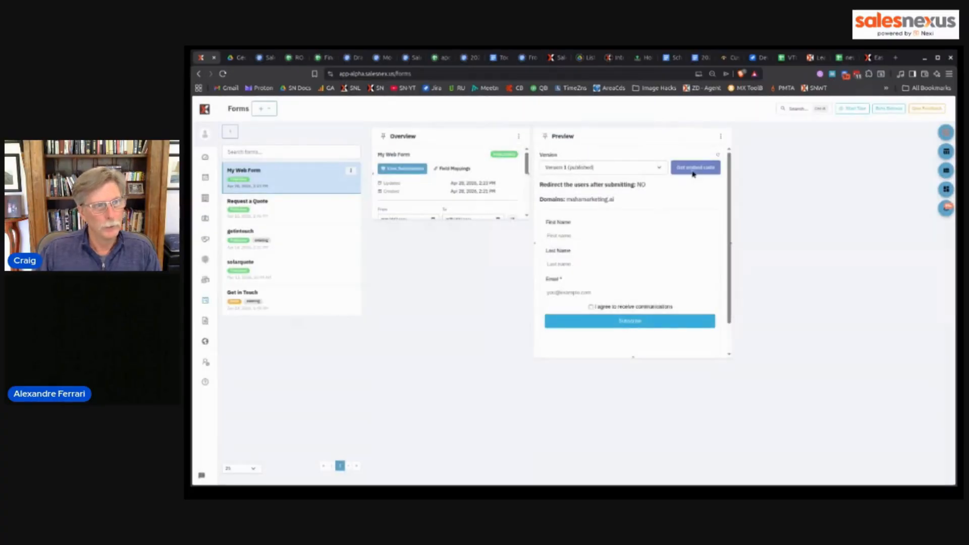
# Check the submissions page of My Web Form and return to the forms list.
pyautogui.click(411, 172)
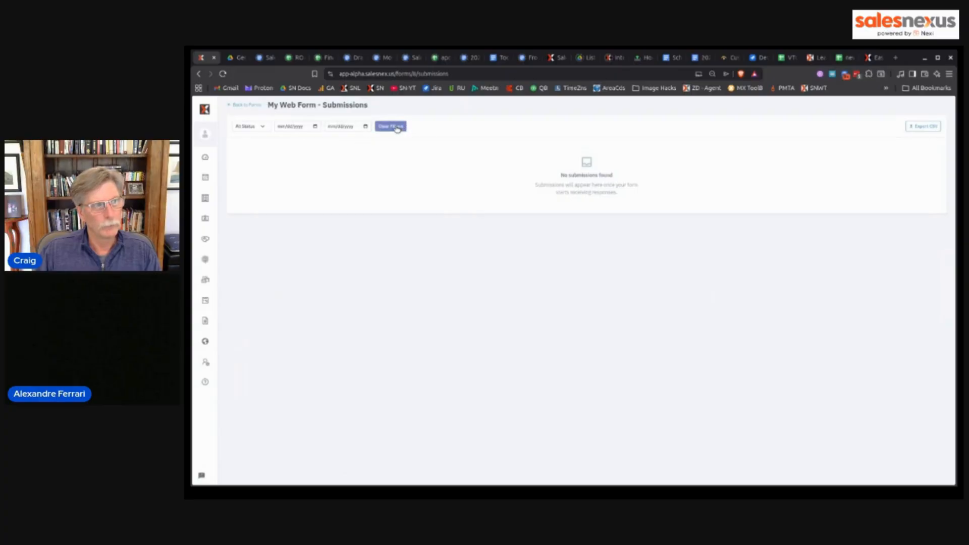
pyautogui.click(247, 106)
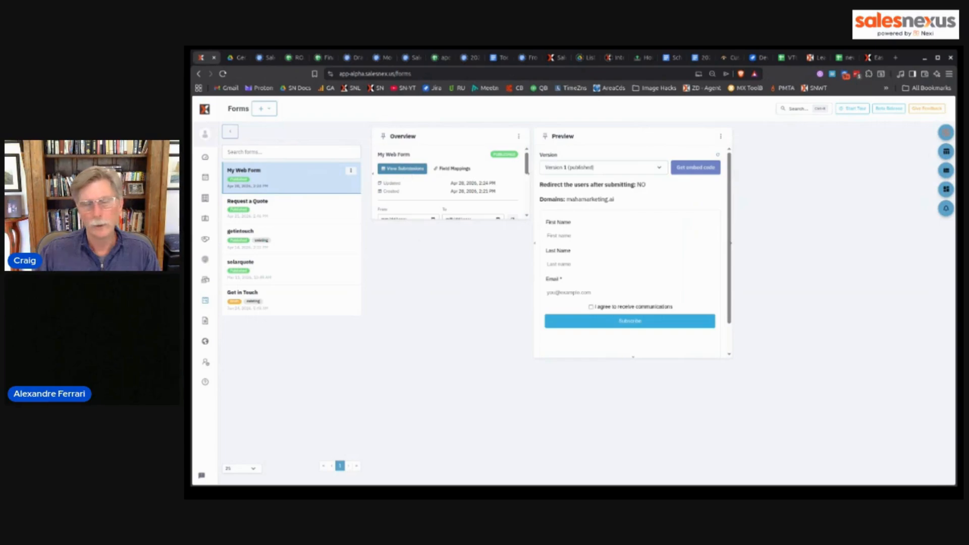
pyautogui.click(406, 171)
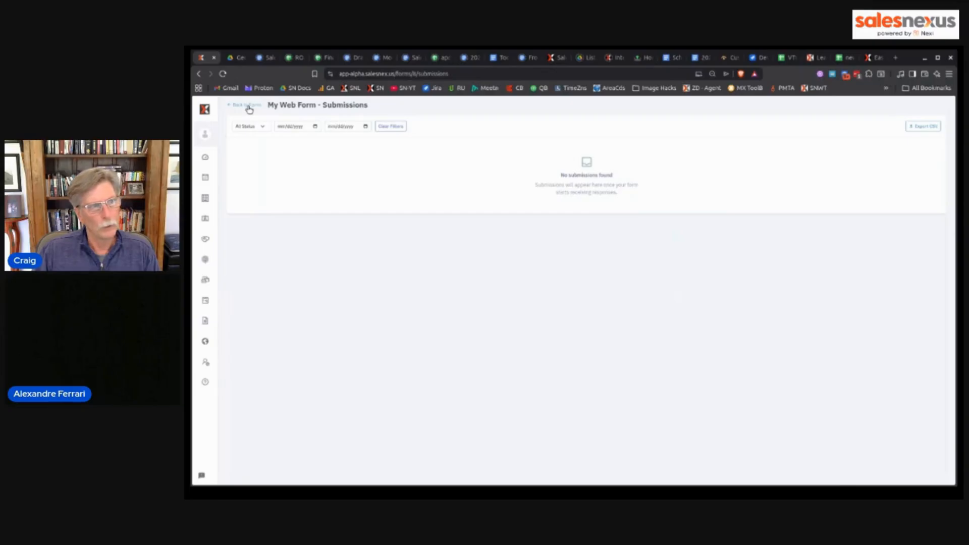
pyautogui.click(248, 106)
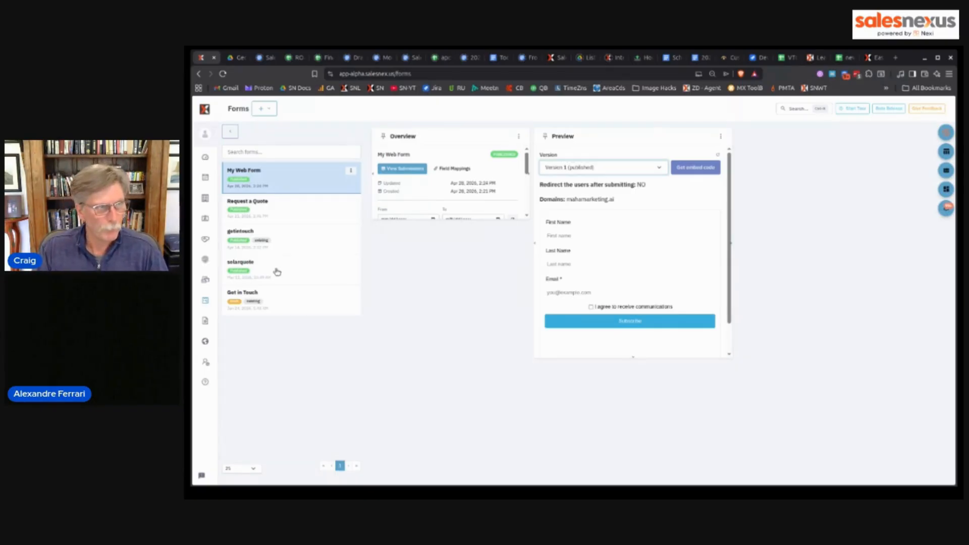
# Go to the Goals section and view the pipeline of the existing New Leads goal.
pyautogui.moveTo(217, 271)
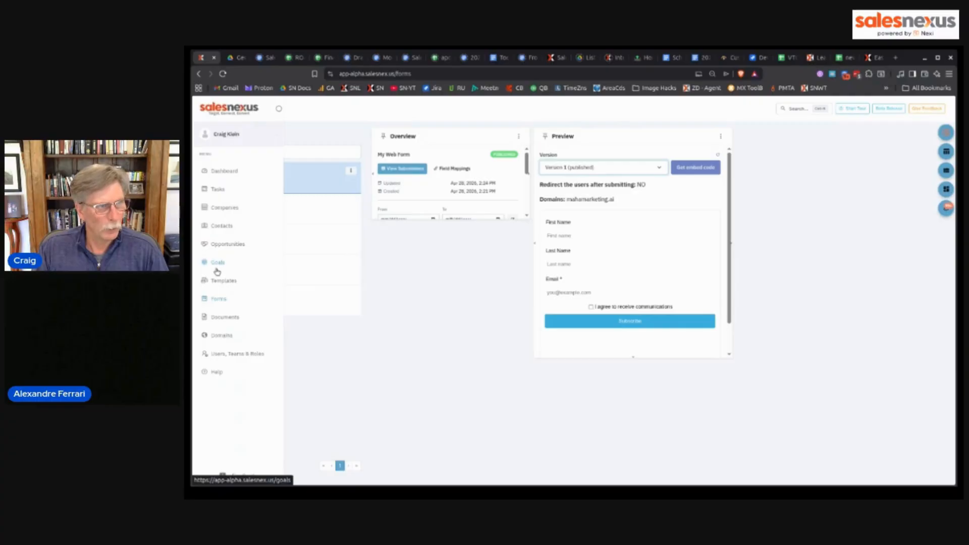
pyautogui.click(217, 267)
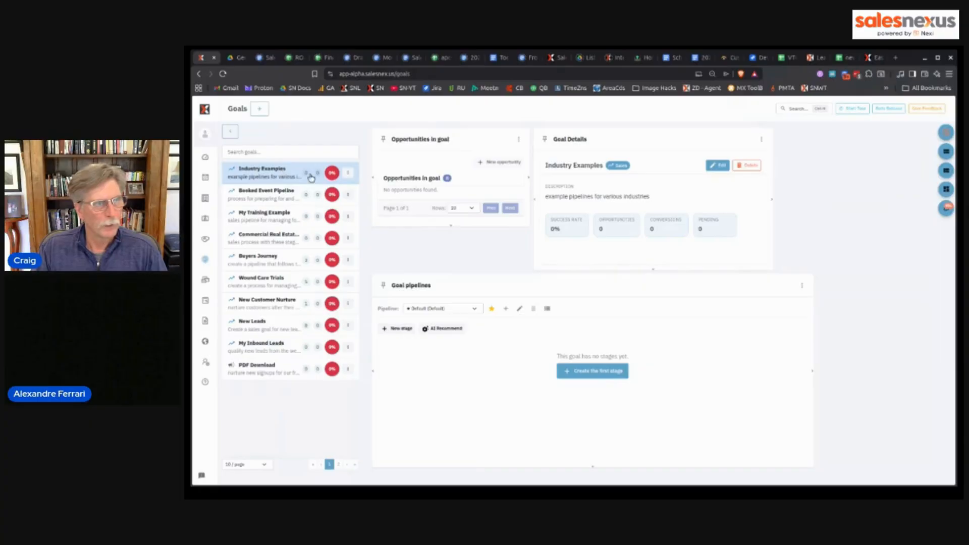
pyautogui.click(262, 328)
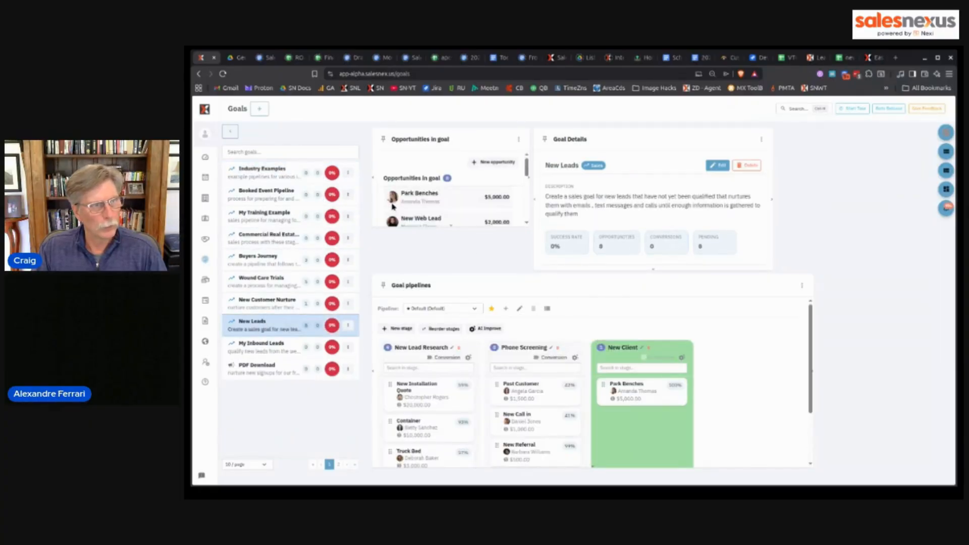
# Start a new goal named My Website Leads.
pyautogui.click(259, 109)
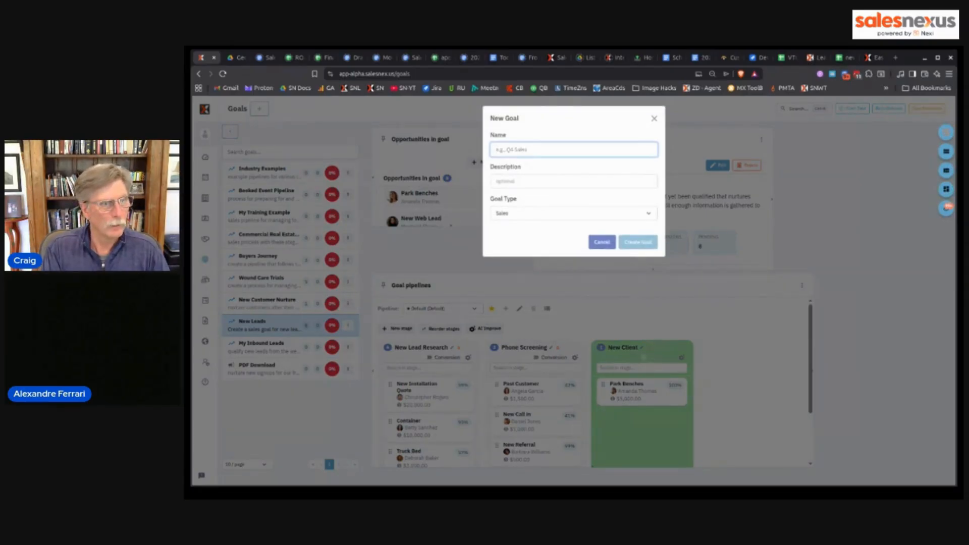
pyautogui.write('My Webiite')
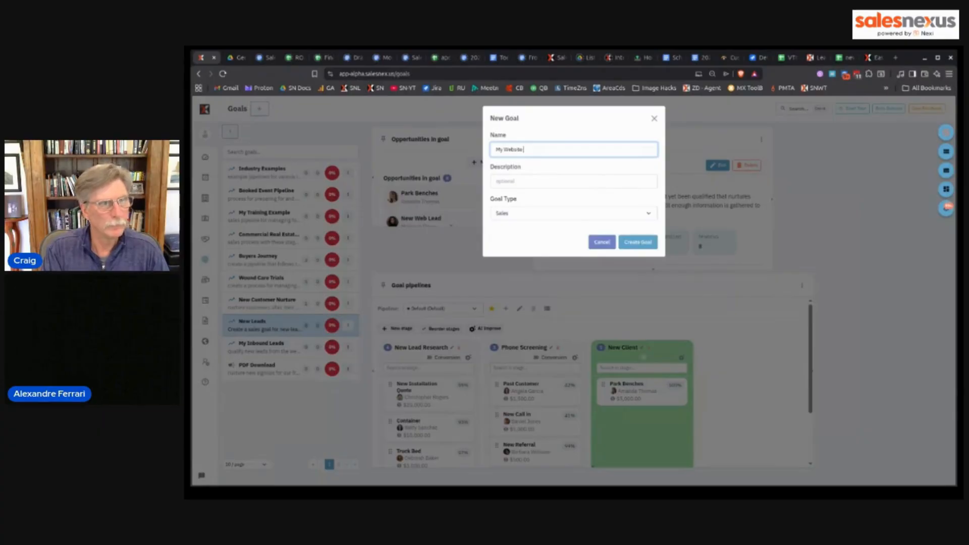
pyautogui.write(' Leads')
pyautogui.click(504, 183)
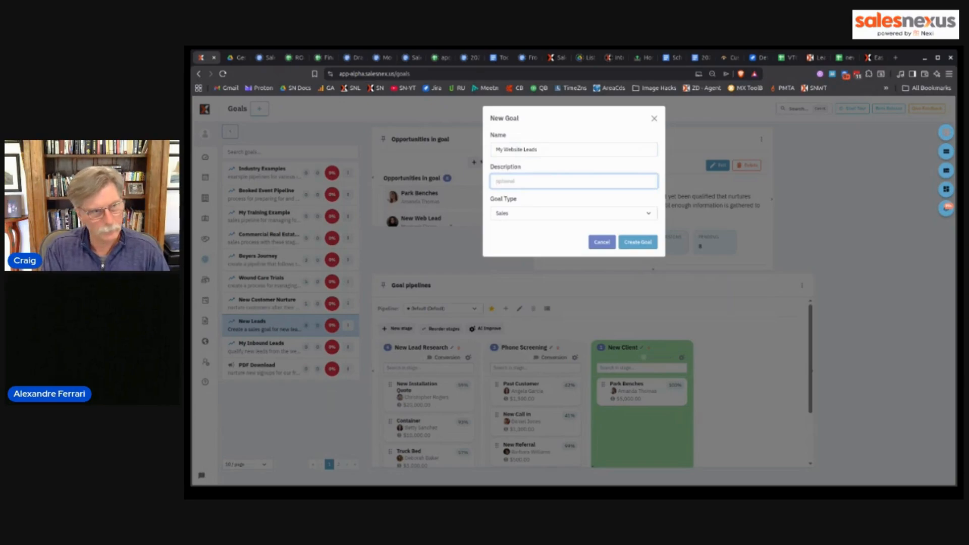
pyautogui.write('lead nurturing sewq')
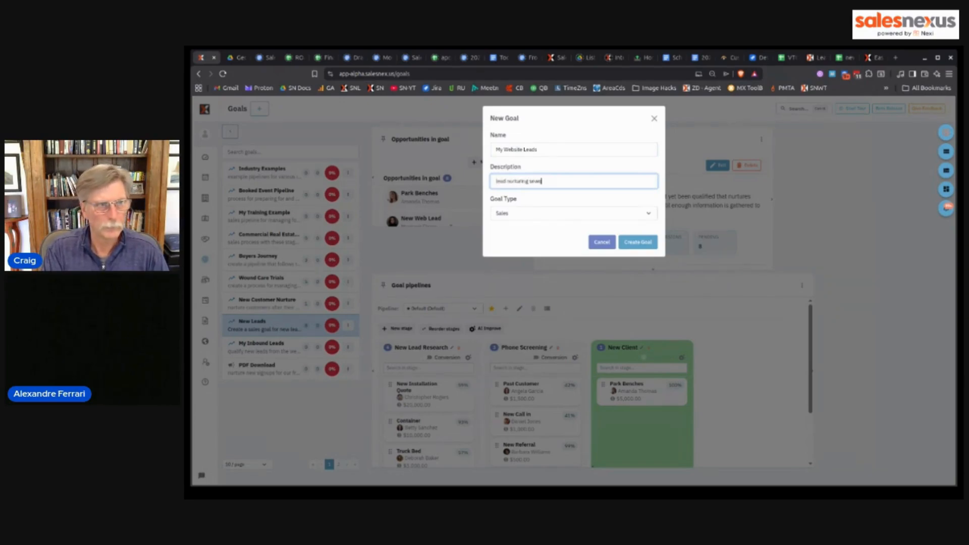
pyautogui.press('BackSpace')
pyautogui.press('BackSpace')
pyautogui.write('quence')
pyautogui.press('BackSpace')
pyautogui.press('BackSpace')
pyautogui.press('BackSpace')
pyautogui.press('BackSpace')
pyautogui.press('BackSpace')
pyautogui.press('BackSpace')
pyautogui.press('BackSpace')
pyautogui.press('BackSpace')
pyautogui.press('BackSpace')
pyautogui.press('BackSpace')
pyautogui.press('BackSpace')
pyautogui.press('BackSpace')
pyautogui.press('BackSpace')
pyautogui.press('BackSpace')
pyautogui.press('BackSpace')
pyautogui.press('BackSpace')
pyautogui.press('BackSpace')
pyautogui.press('BackSpace')
pyautogui.press('BackSpace')
pyautogui.press('BackSpace')
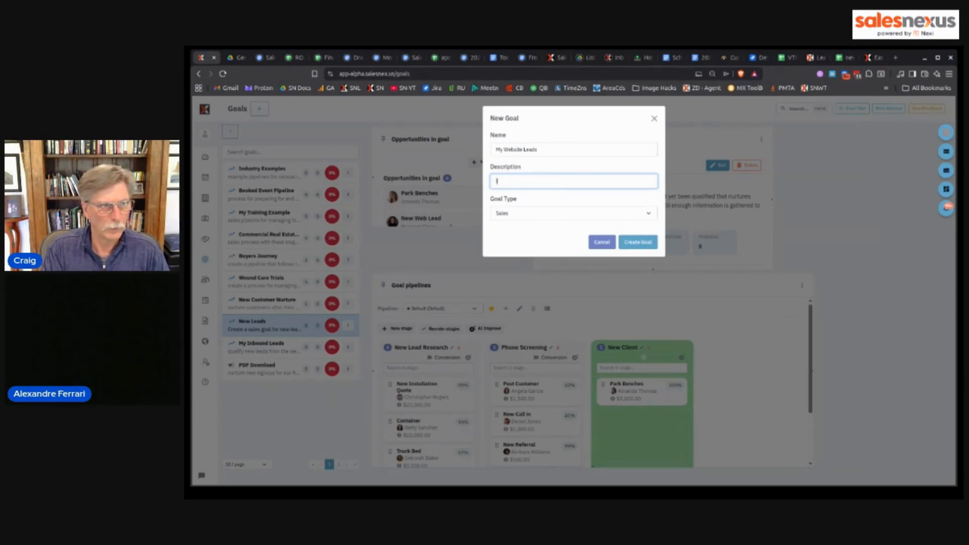
# Describe the goal as "lead follow up sequence include email autoresponders and sales calls" and create it with the Sales type.
pyautogui.write('lead follow up')
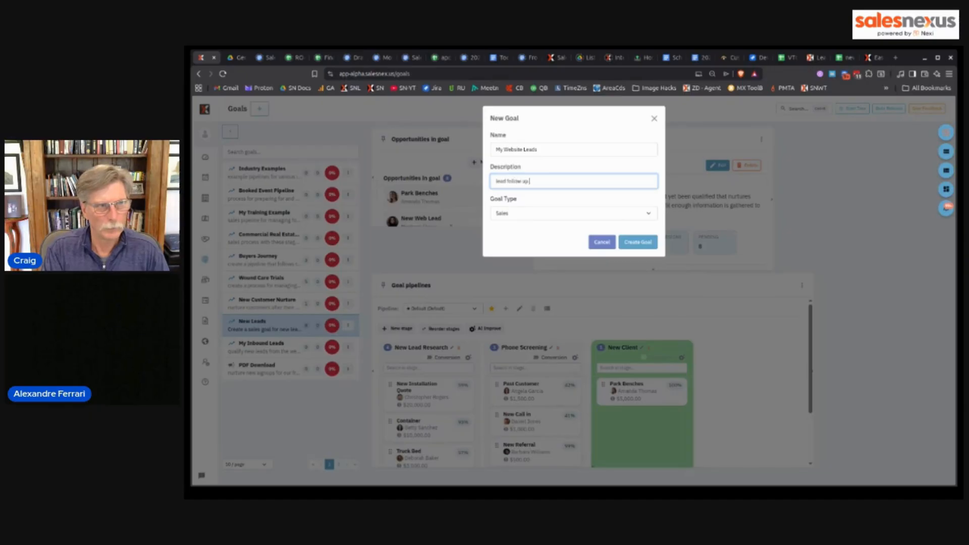
pyautogui.write(' sequence in')
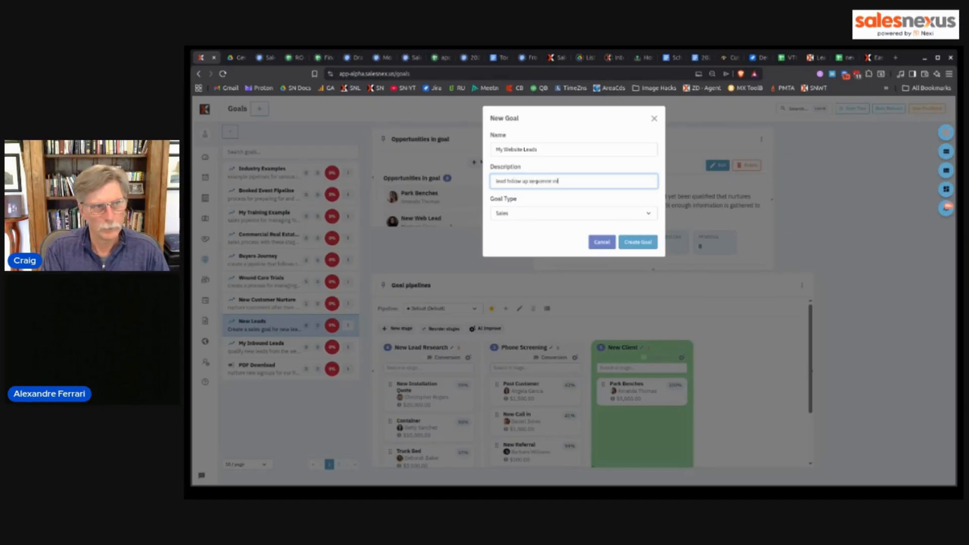
pyautogui.write('clude email')
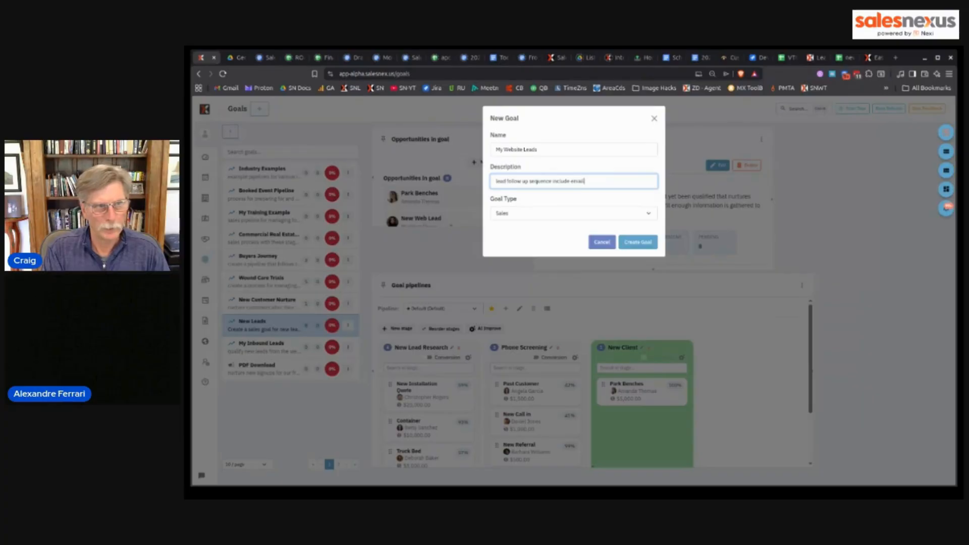
pyautogui.write(' automresponders and sales calls')
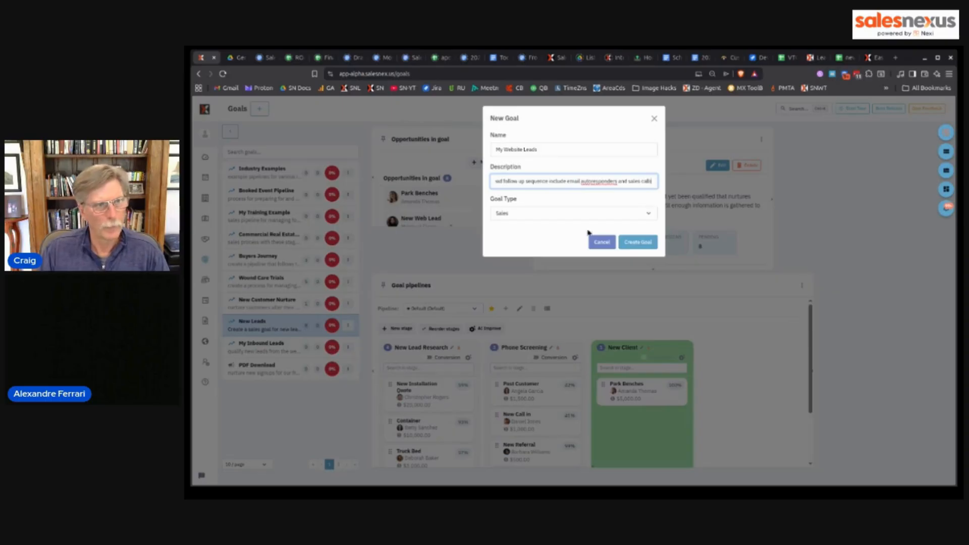
pyautogui.click(641, 243)
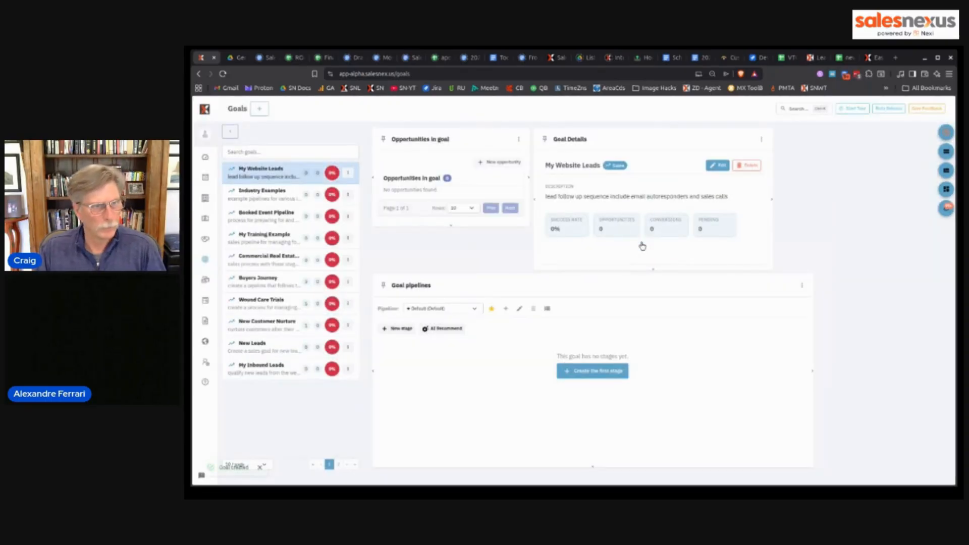
# Generate an AI pipeline recommendation for My Website Leads, apply its proposed stages and triggers, and close the recommendation.
pyautogui.click(446, 331)
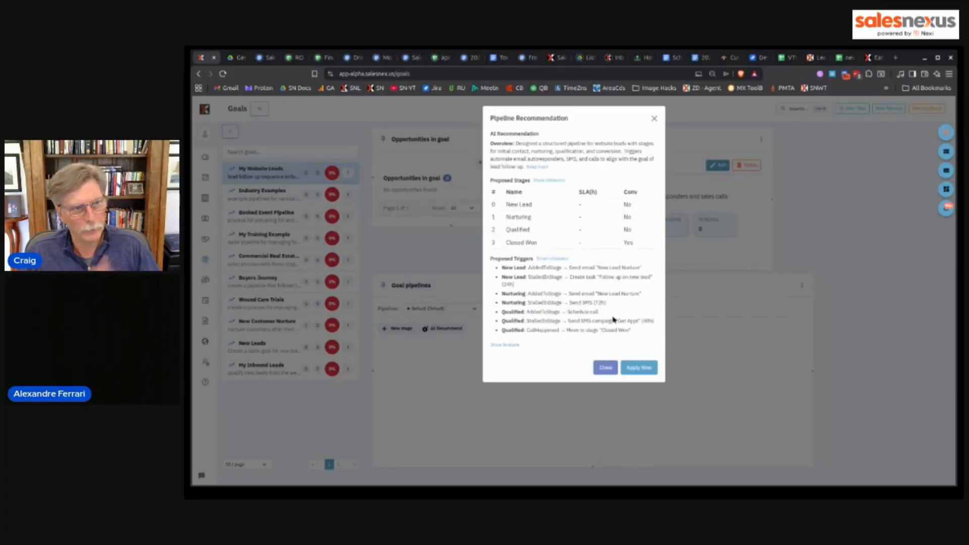
pyautogui.click(638, 369)
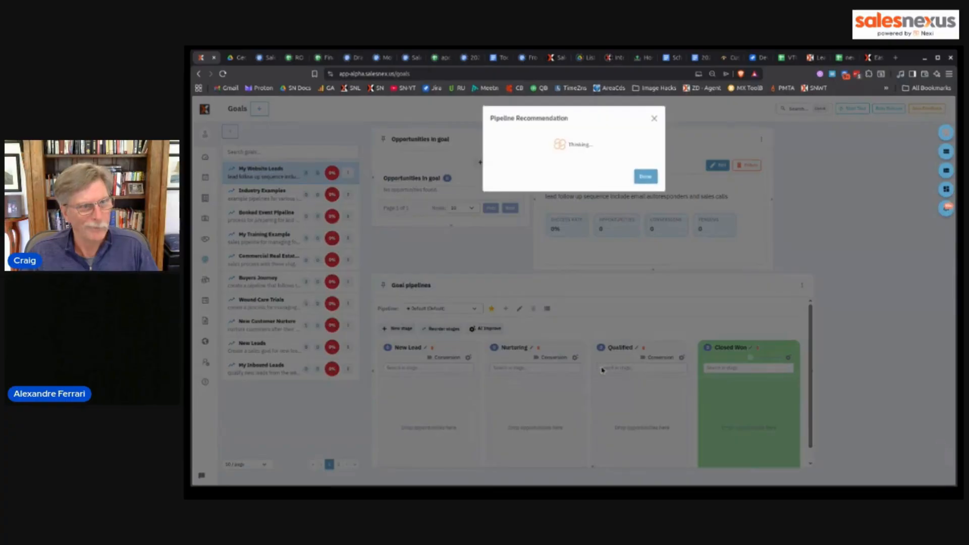
pyautogui.click(644, 176)
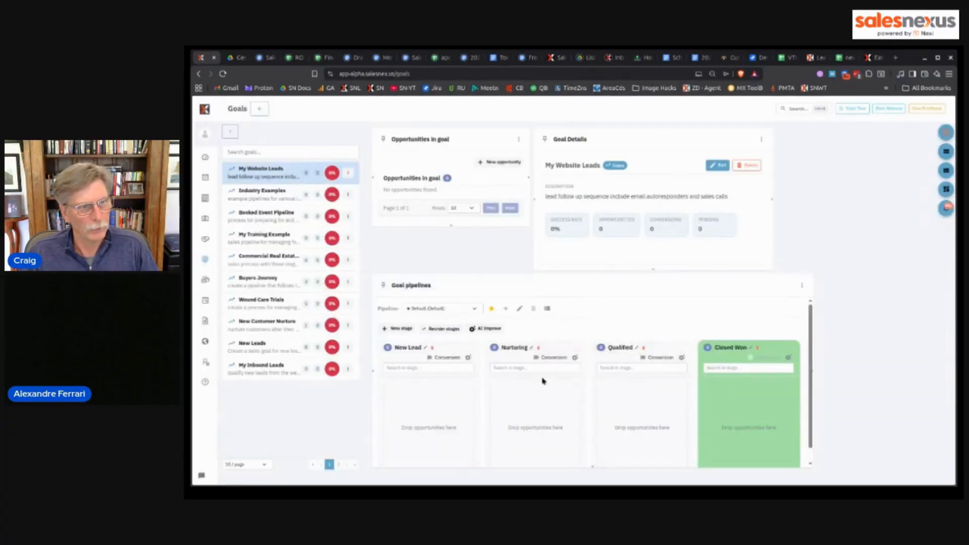
pyautogui.click(426, 348)
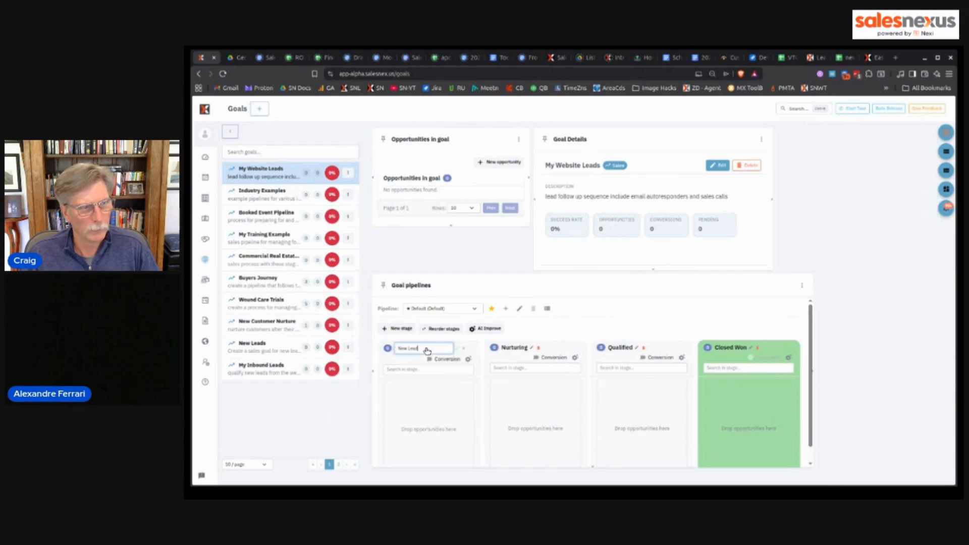
pyautogui.click(568, 334)
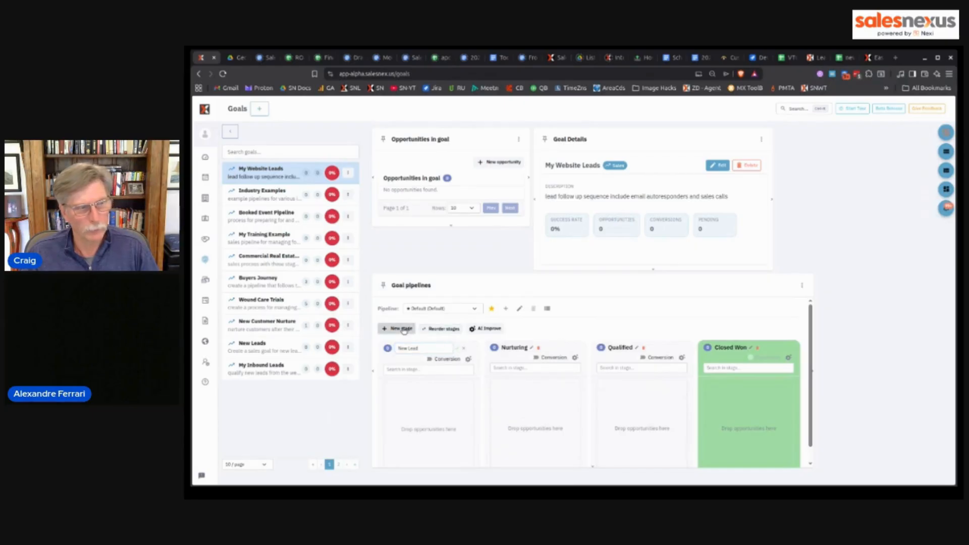
pyautogui.click(401, 328)
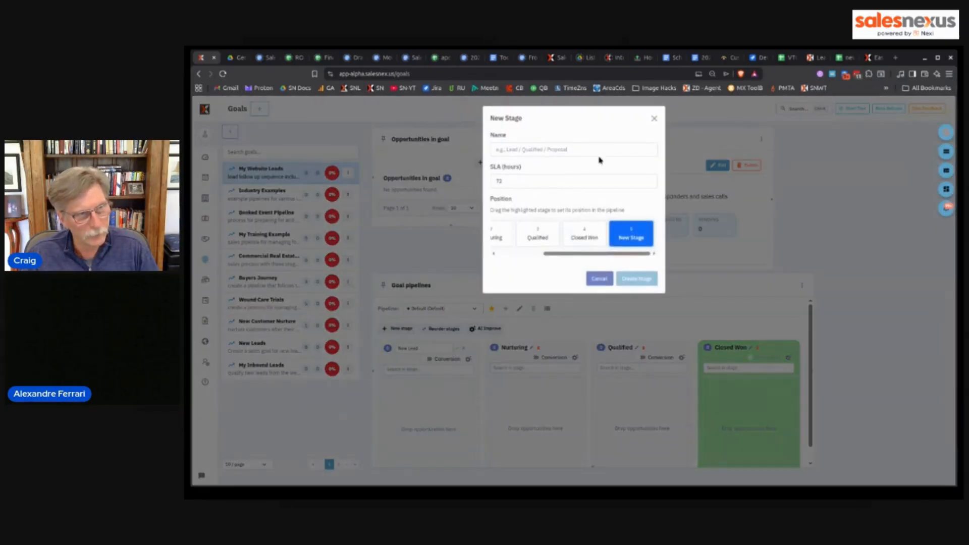
pyautogui.click(654, 120)
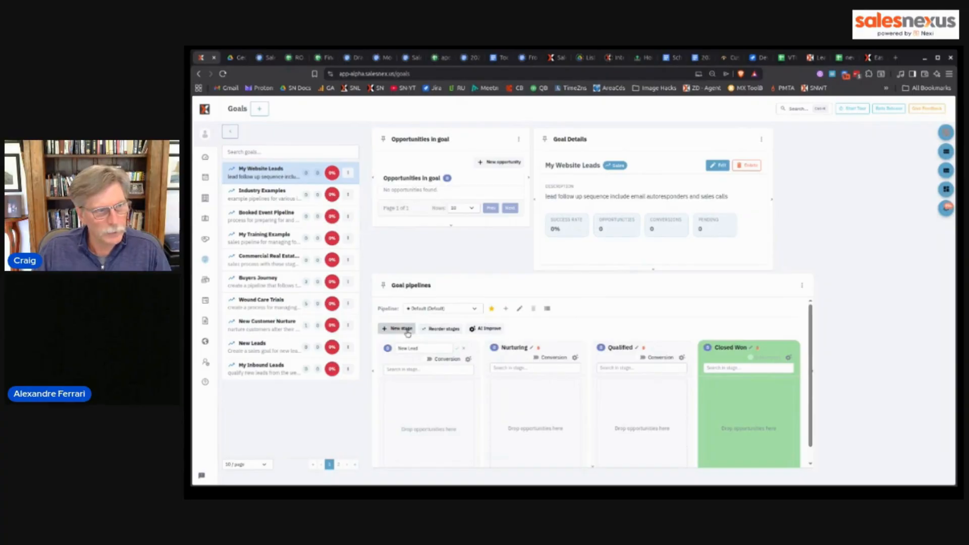
# Open the New Lead stage's automations and set the new trigger's action to Send an email.
pyautogui.click(468, 359)
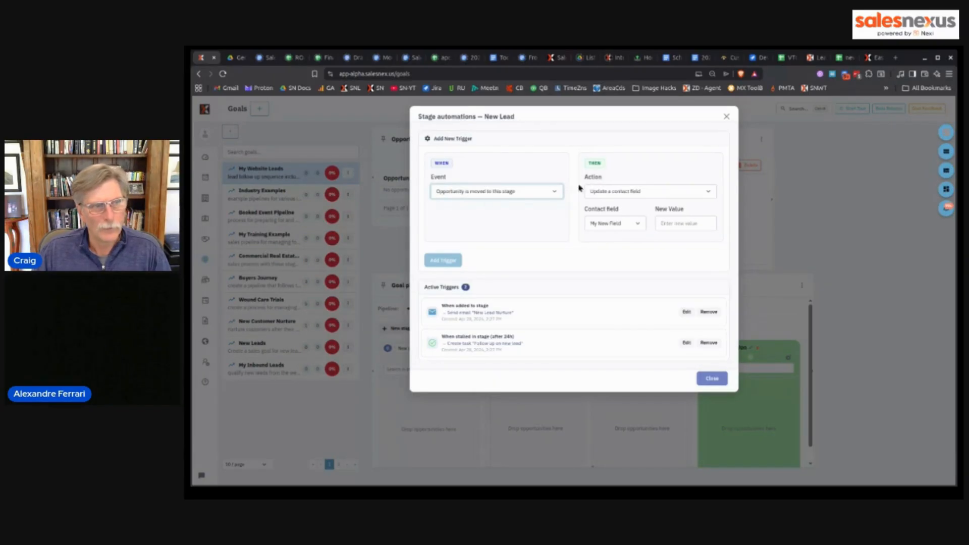
pyautogui.click(615, 203)
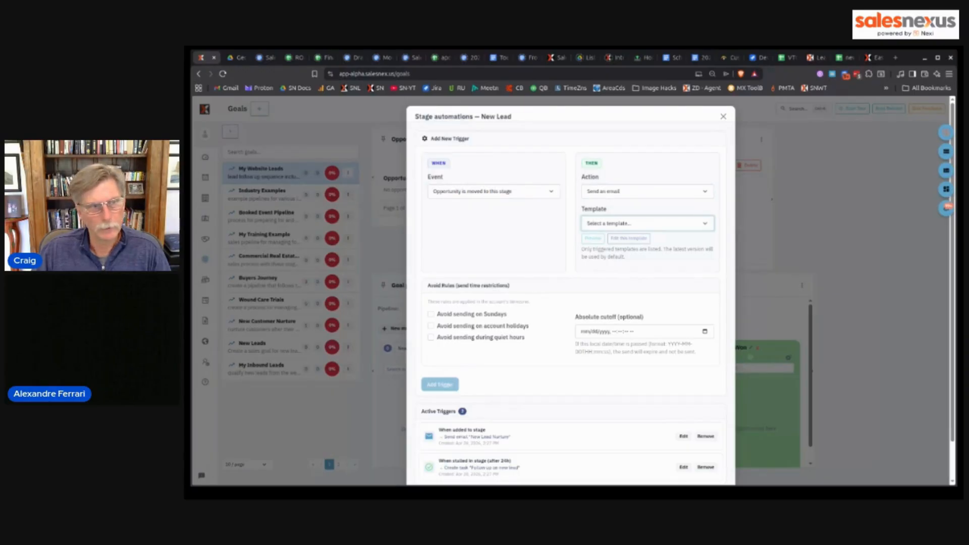
pyautogui.click(642, 223)
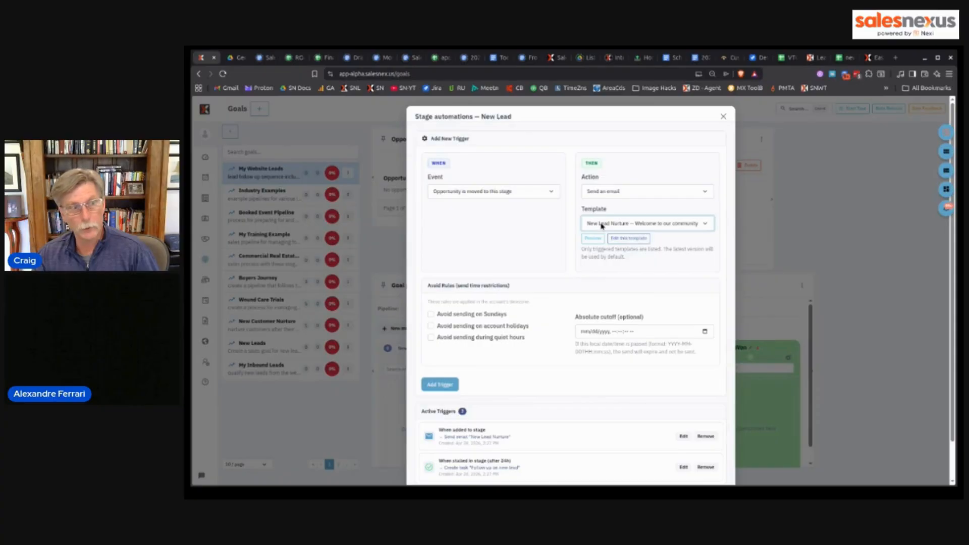
pyautogui.click(631, 238)
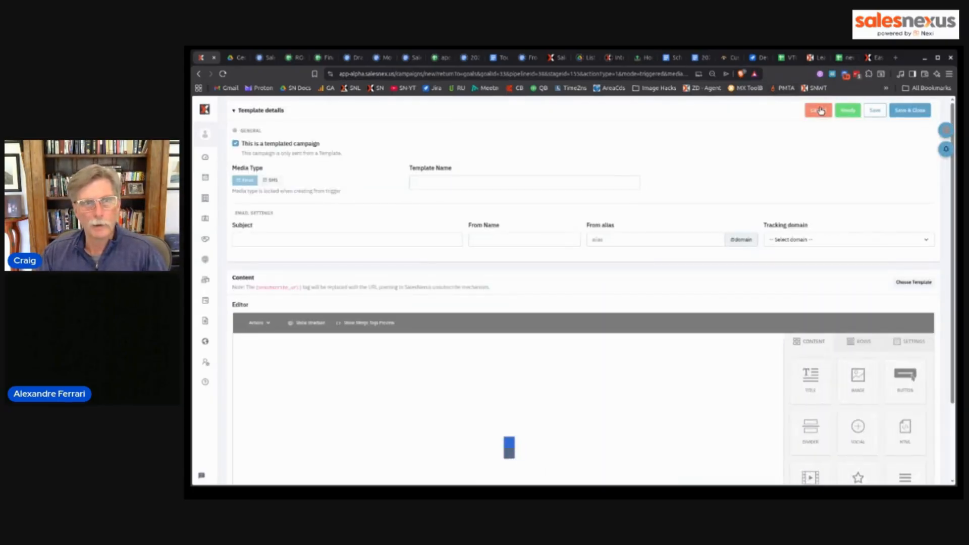
pyautogui.click(818, 110)
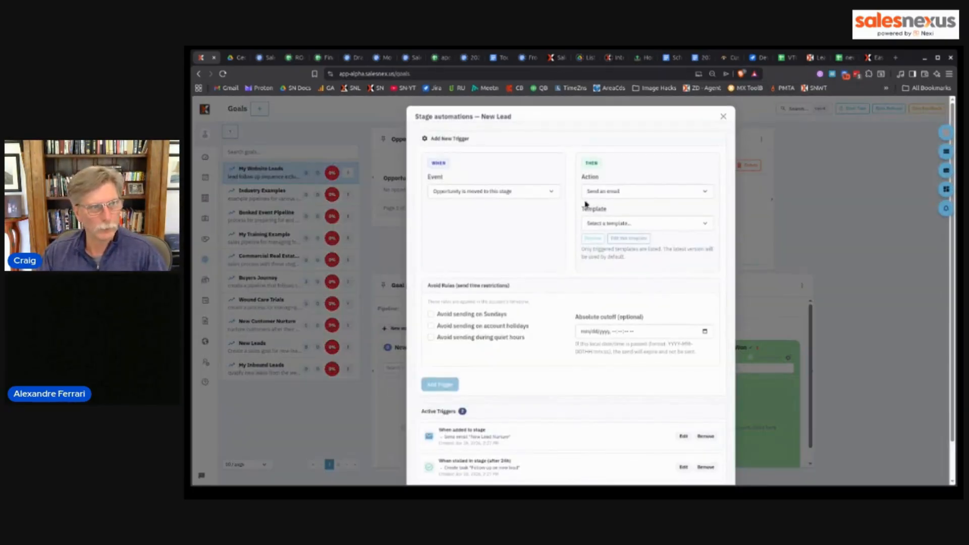
# Choose the New Lead Nurture template for the email action and add the trigger to the New Lead stage.
pyautogui.click(614, 227)
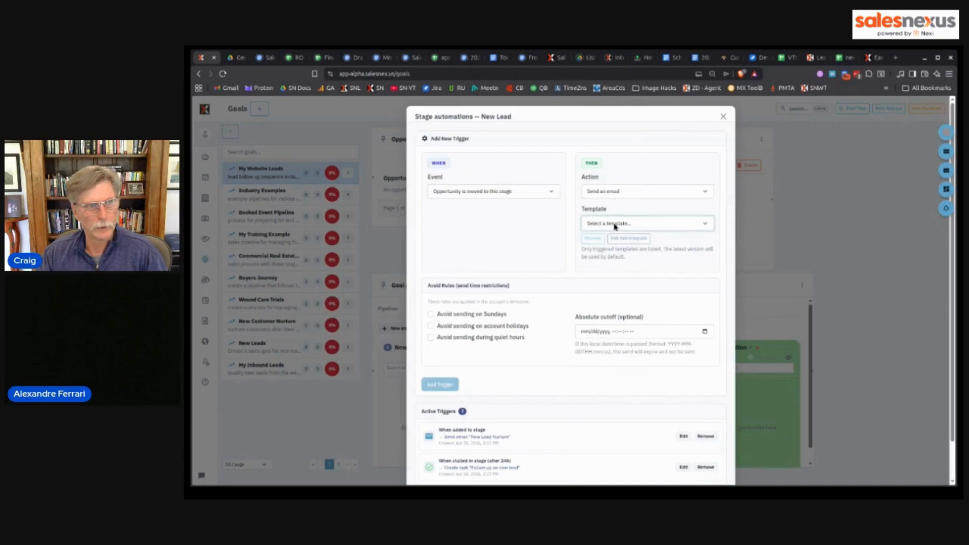
pyautogui.click(615, 230)
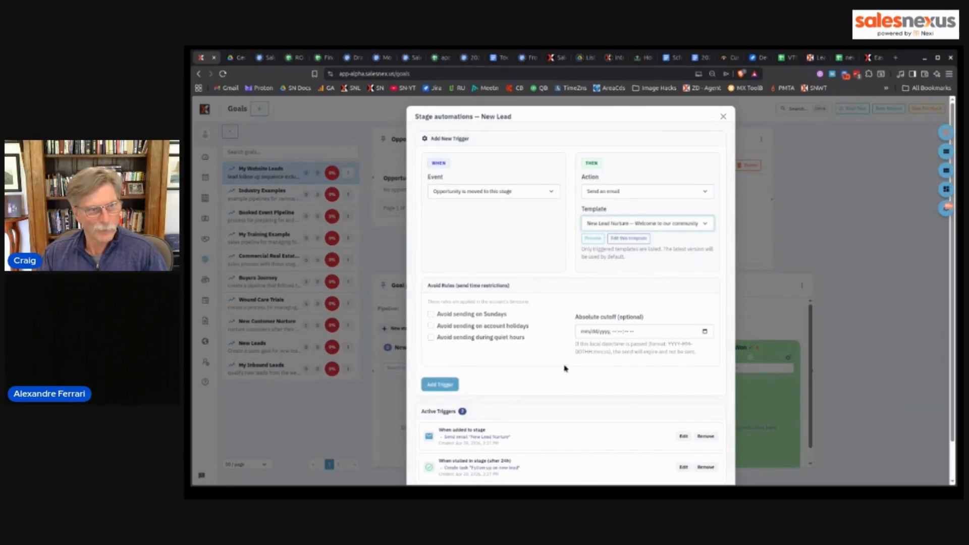
pyautogui.click(441, 389)
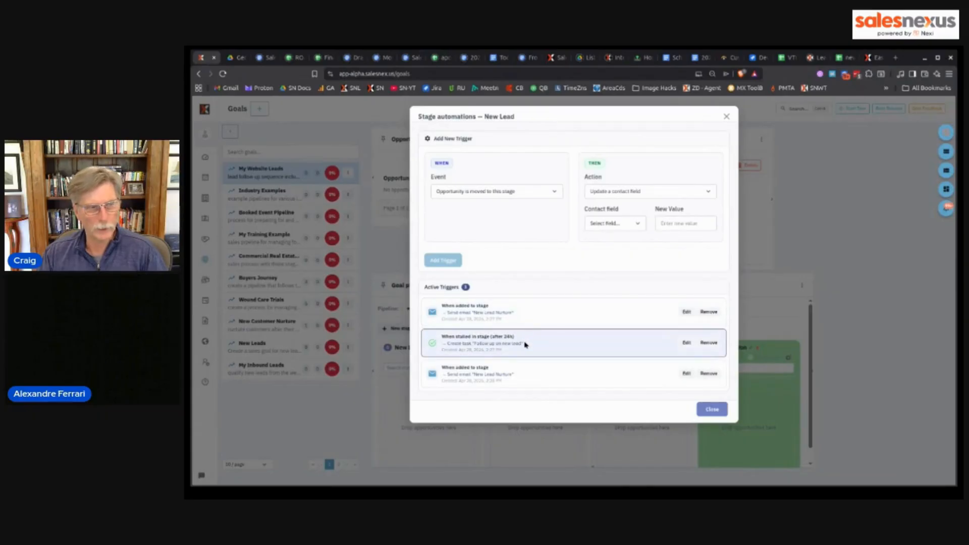
# Edit the "Follow up on new lead" task trigger so its event is Opportunity is moved to this stage.
pyautogui.click(686, 343)
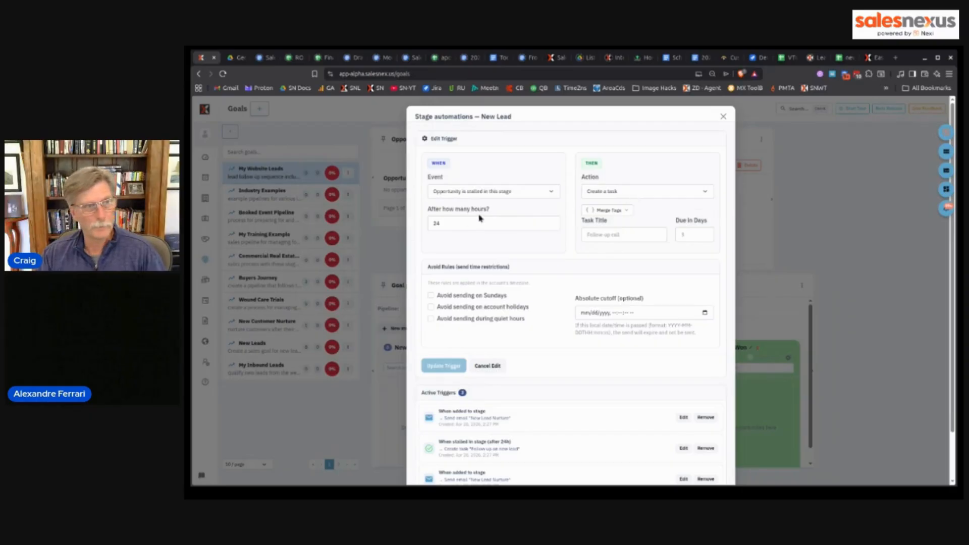
pyautogui.moveTo(447, 223); pyautogui.dragTo(405, 221)
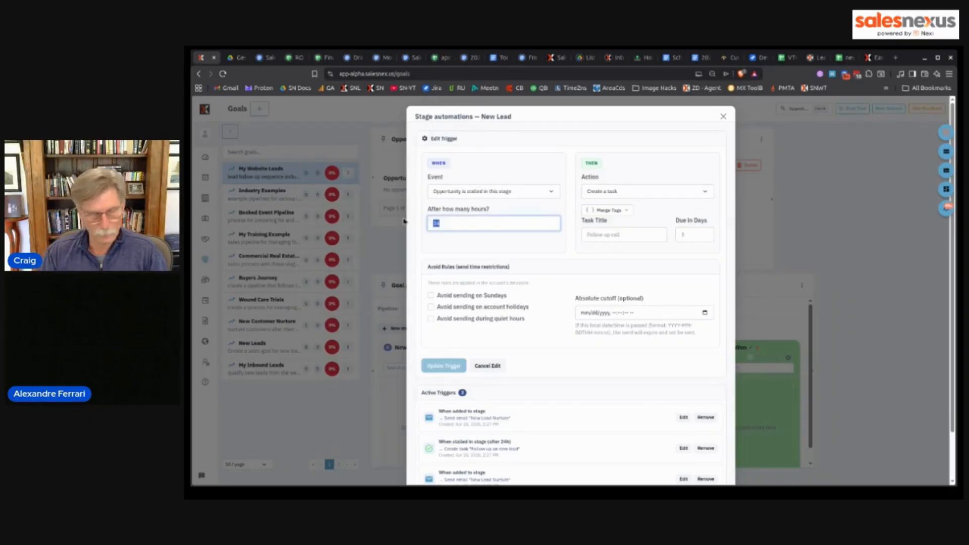
pyautogui.click(463, 192)
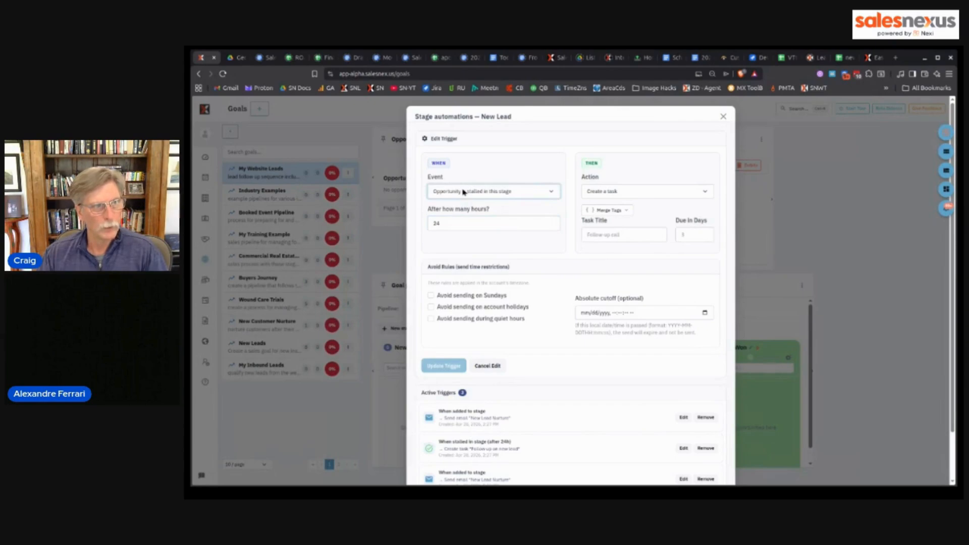
pyautogui.click(468, 206)
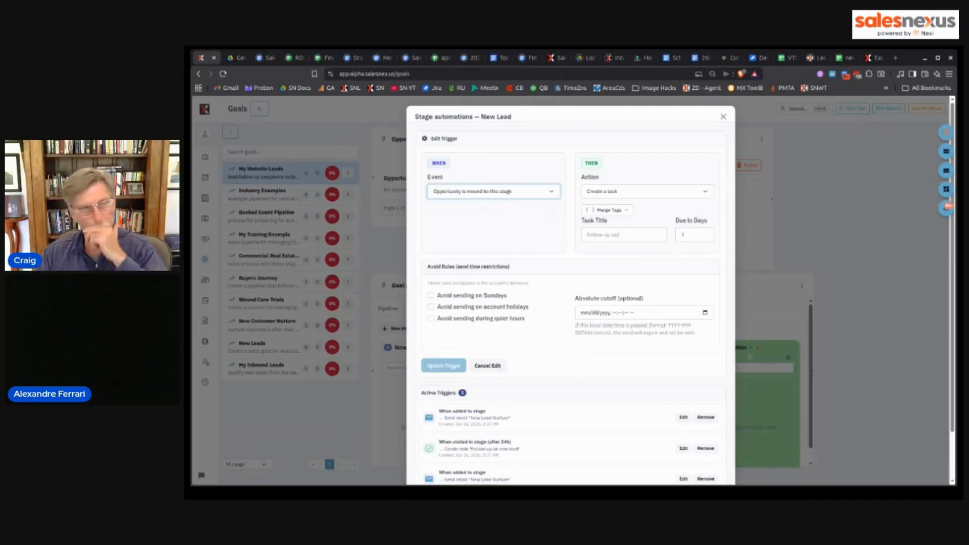
# Change the trigger's action to Schedule a Call, titled "New Web Lead - 1st Call" and due in 1 day.
pyautogui.click(667, 192)
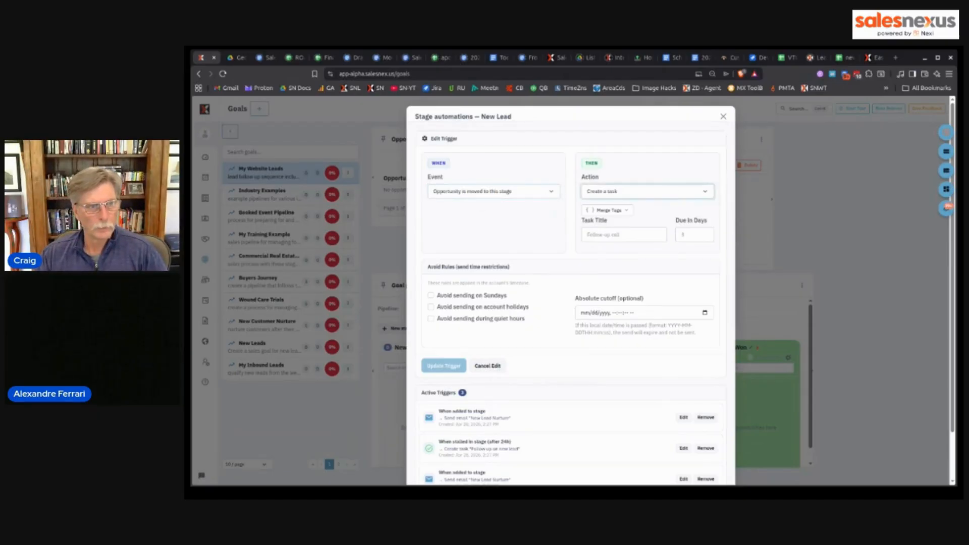
pyautogui.click(629, 249)
pyautogui.click(629, 236)
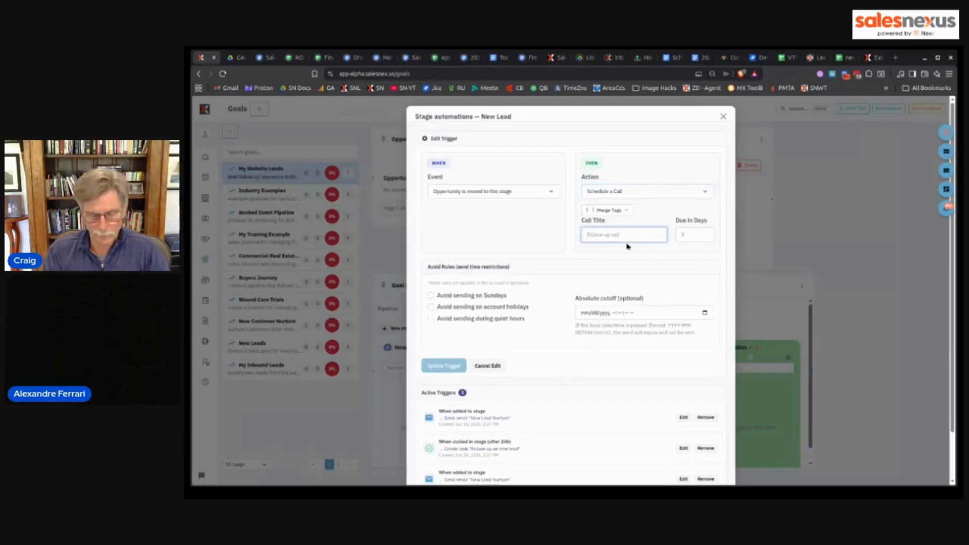
pyautogui.write('New Wi')
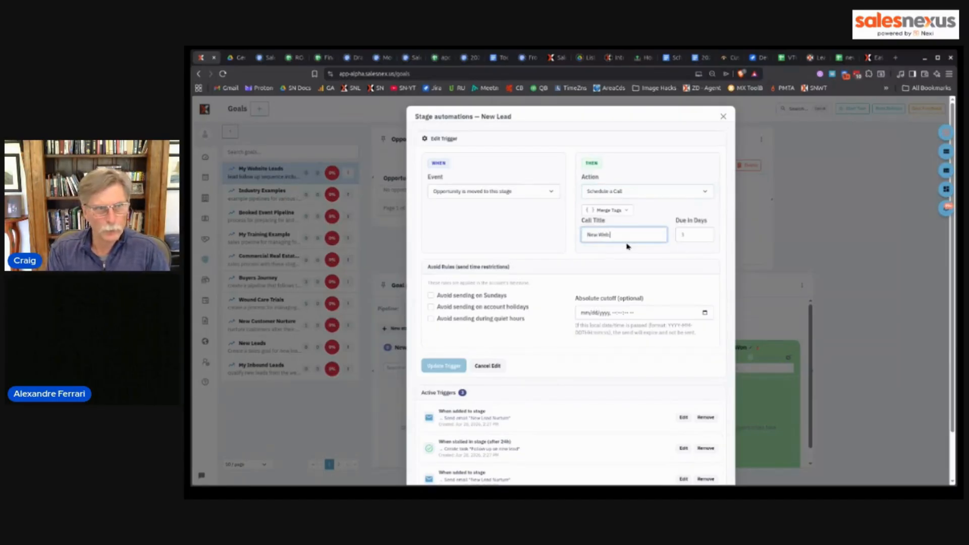
pyautogui.write('b Lead - 1st Call')
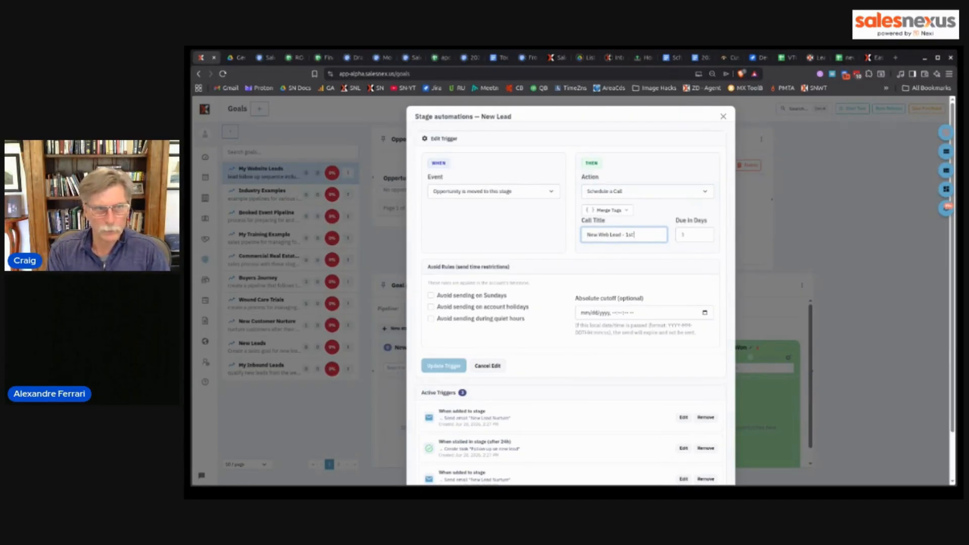
pyautogui.click(694, 237)
pyautogui.write('1')
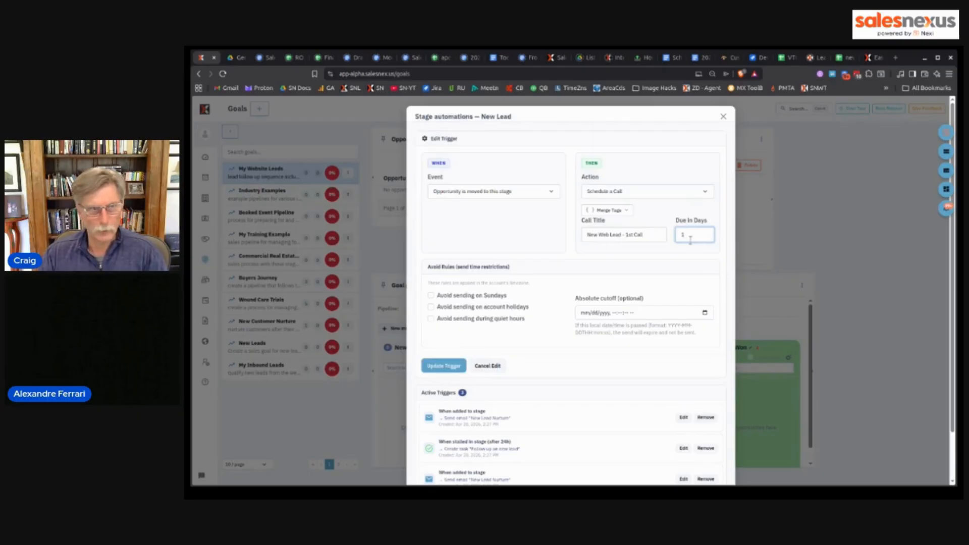
pyautogui.click(684, 249)
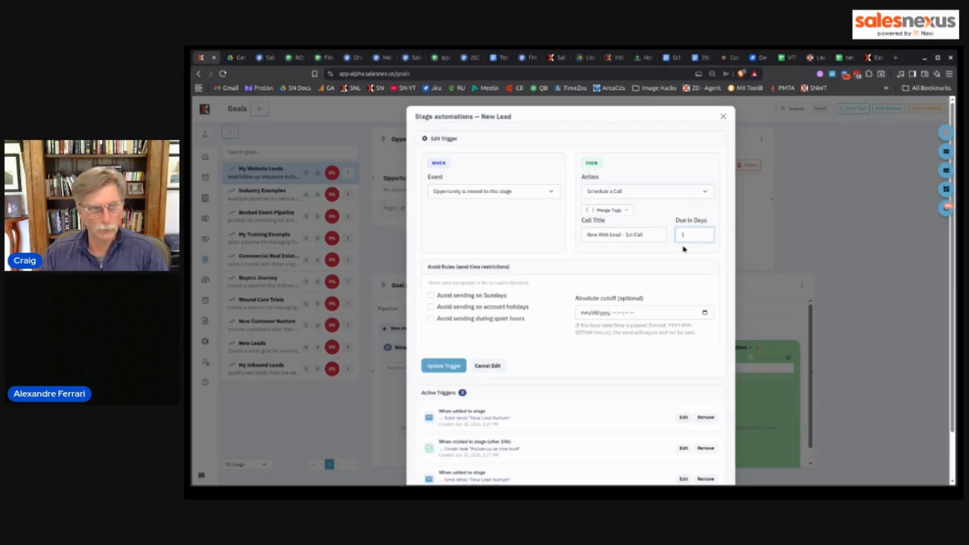
# Save the edited call trigger and remove the duplicate New Lead Nurture email trigger from the New Lead stage.
pyautogui.click(442, 367)
pyautogui.scroll(-2, 609, 342)
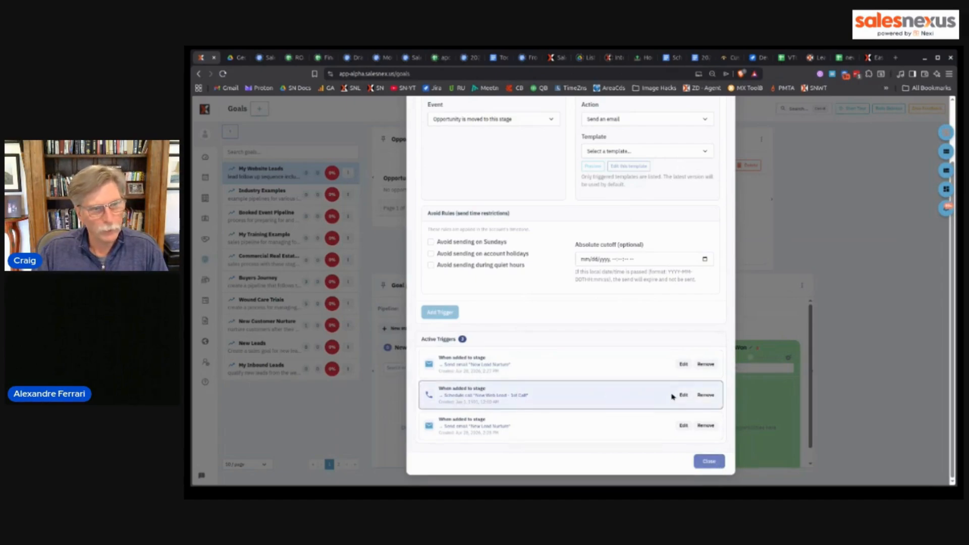
pyautogui.click(705, 426)
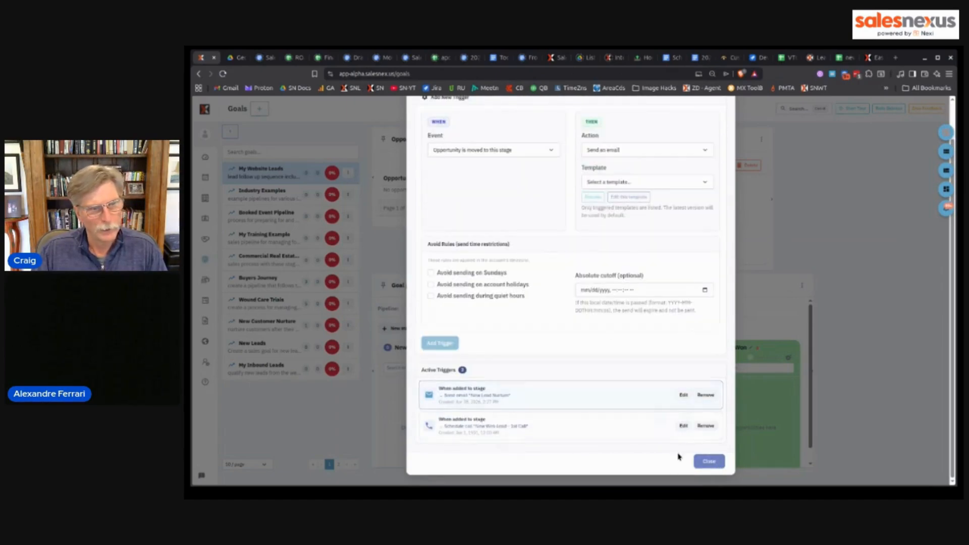
# Add a New Lead stage trigger with the event Call happened and the action Move to next stage.
pyautogui.scroll(2, 524, 262)
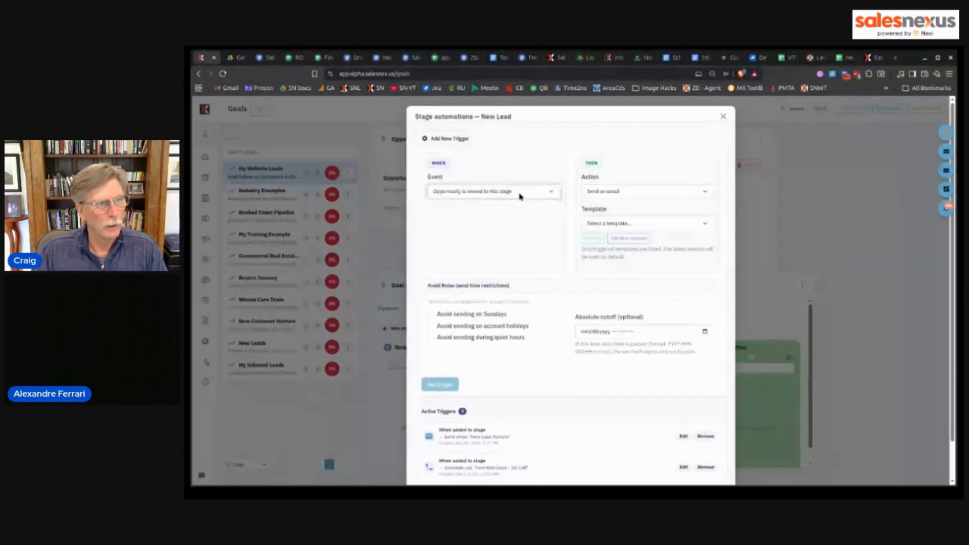
pyautogui.click(521, 196)
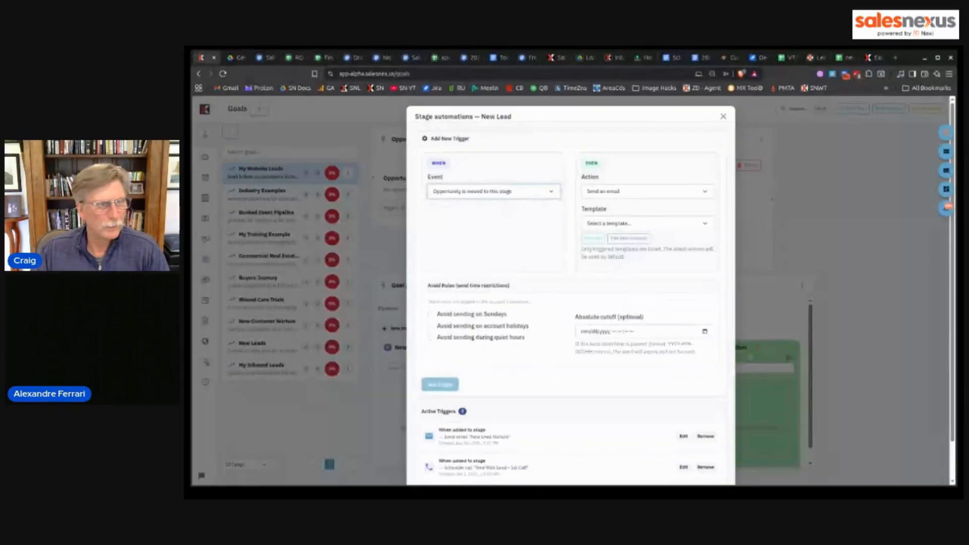
pyautogui.click(483, 201)
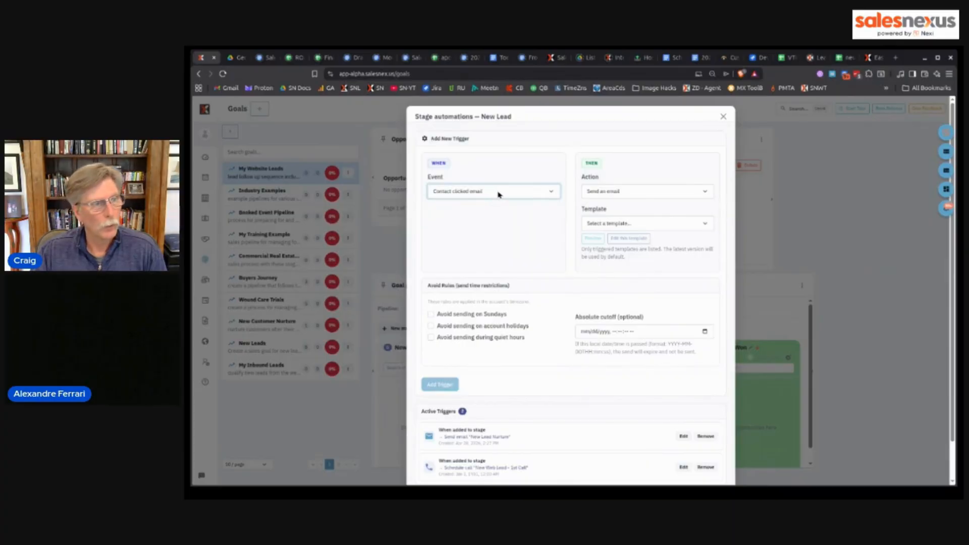
pyautogui.click(502, 242)
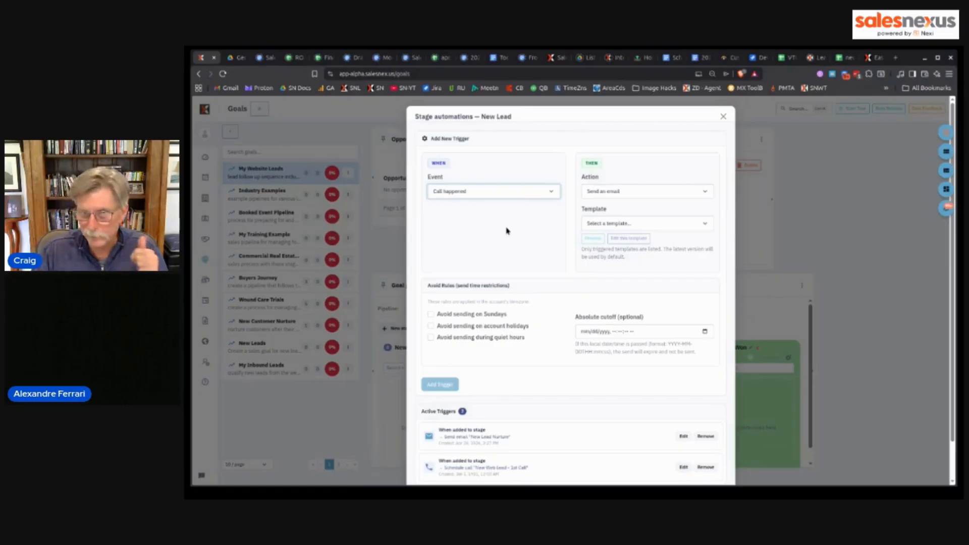
pyautogui.click(668, 194)
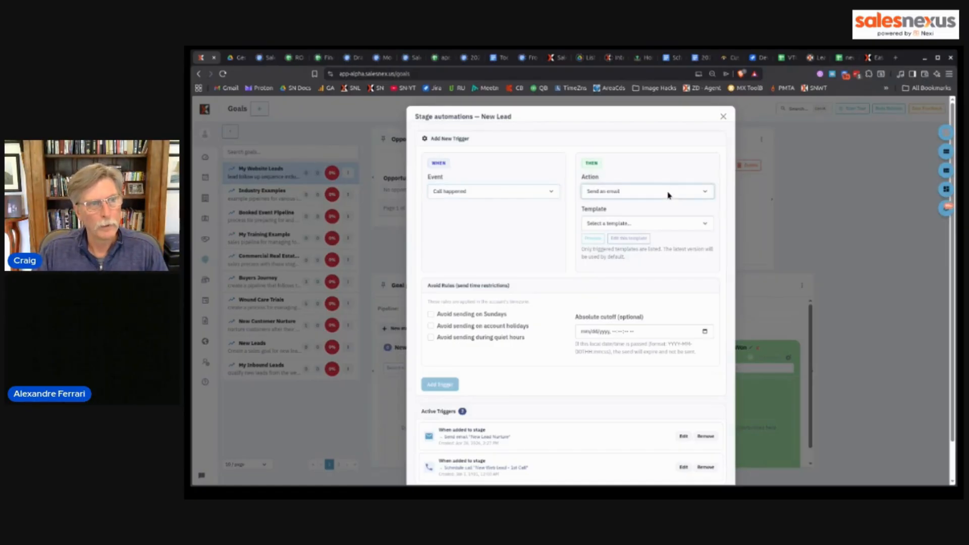
pyautogui.click(637, 234)
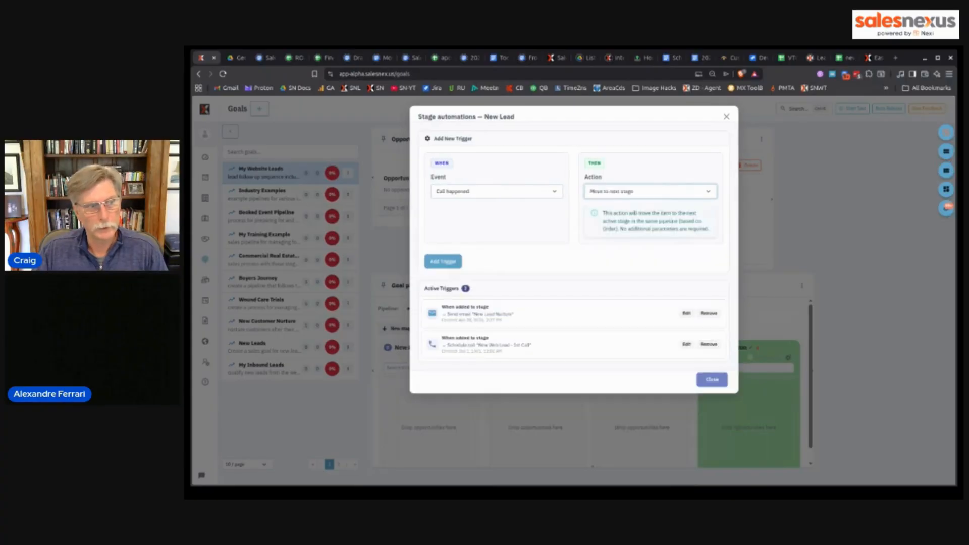
pyautogui.click(444, 261)
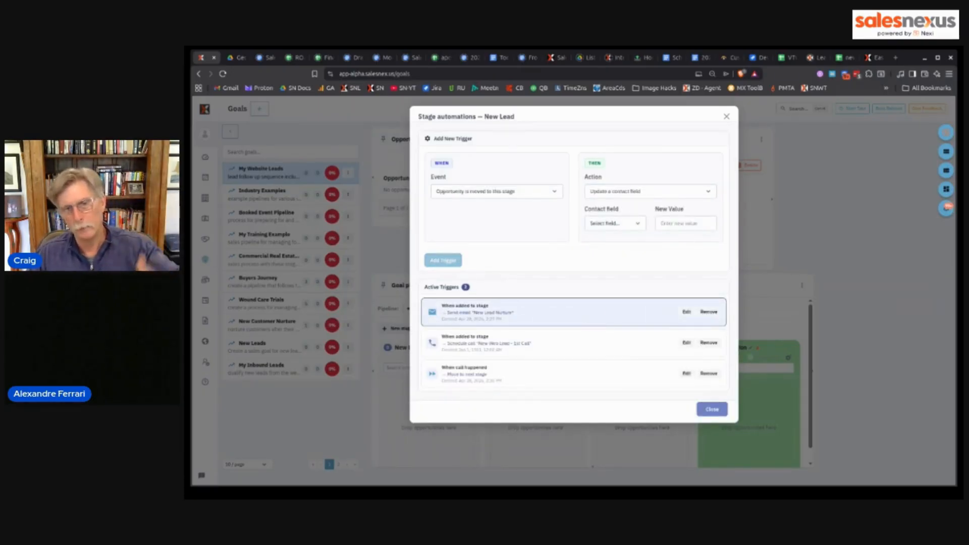
# Close the New Lead stage's automations and open the Nurturing stage's automations.
pyautogui.click(709, 408)
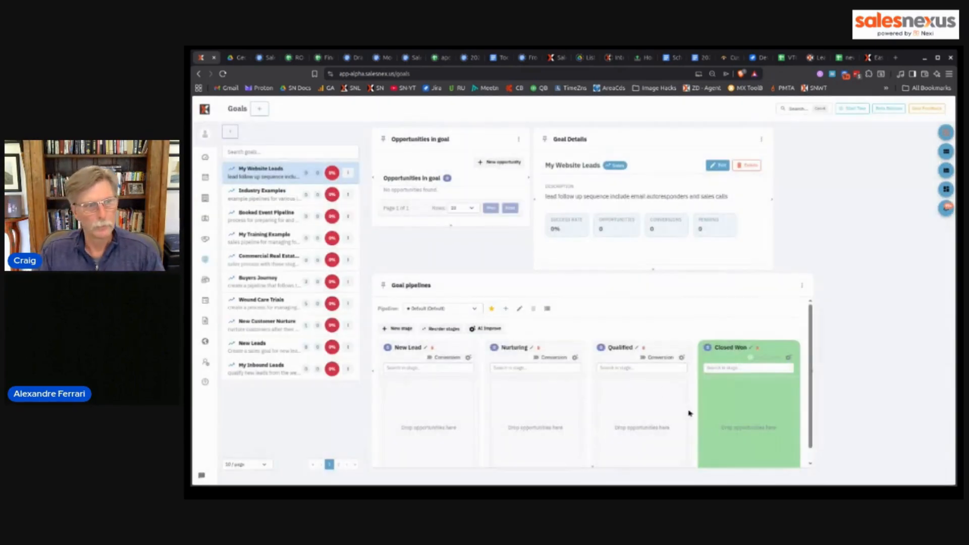
pyautogui.click(575, 358)
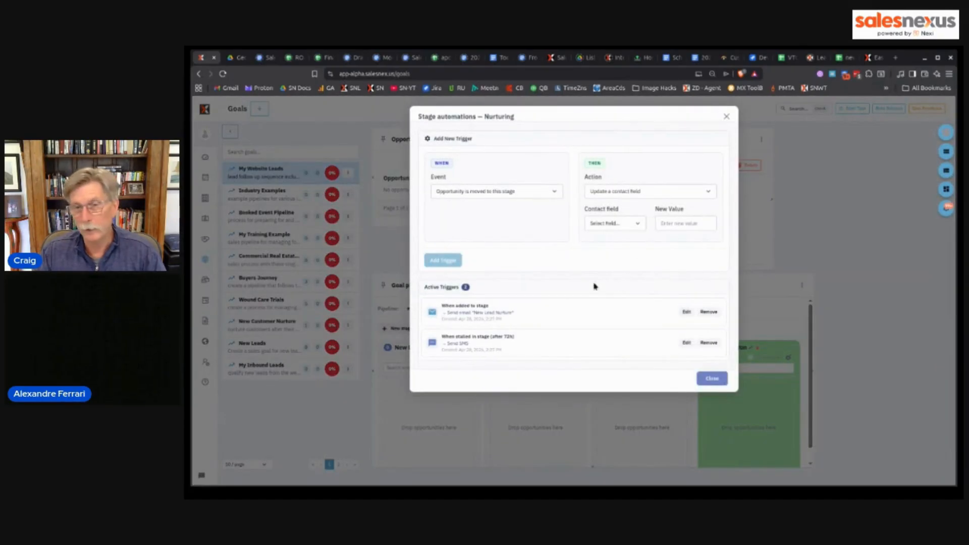